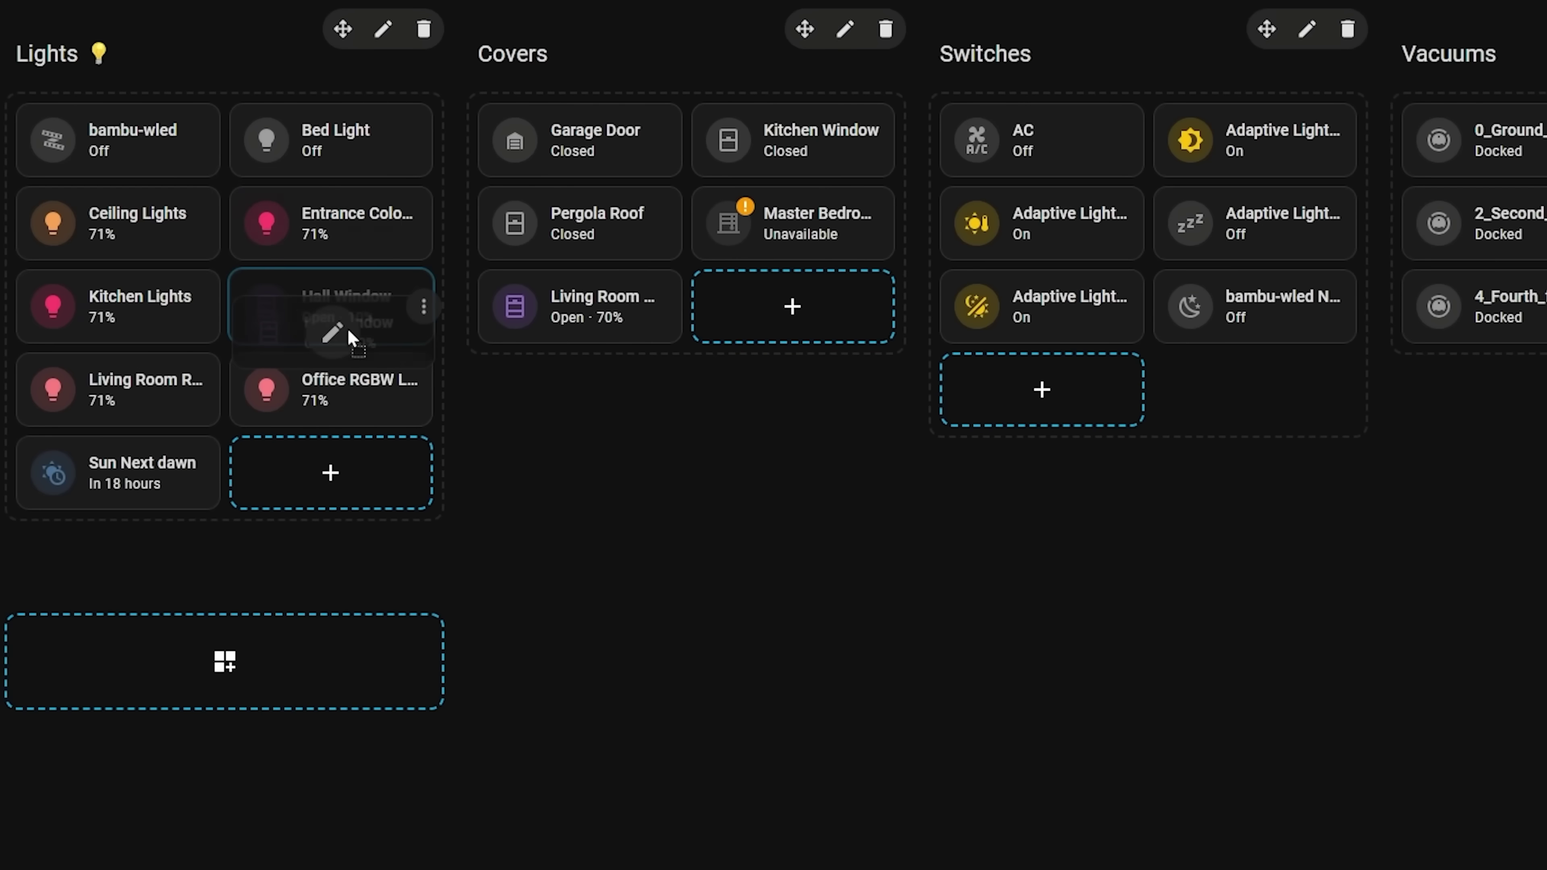
# Drag the Hall Window card from the Lights section into the Covers section
pyautogui.moveTo(331, 433); pyautogui.dragTo(818, 341)
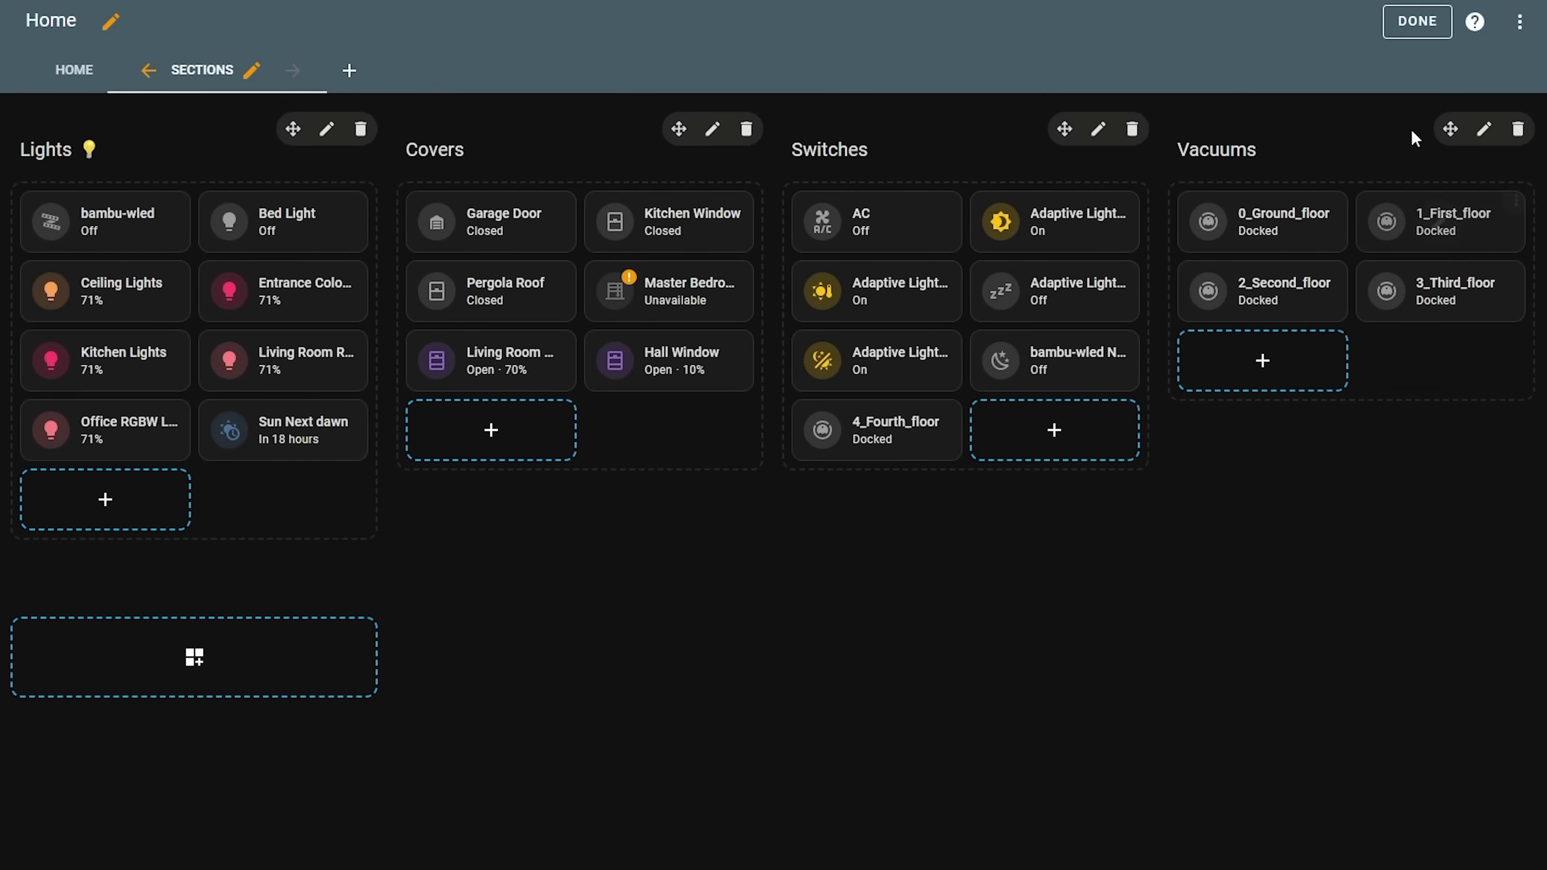
# Drag the Vacuums section by its move handle further to the left
pyautogui.moveTo(1449, 130); pyautogui.dragTo(625, 222)
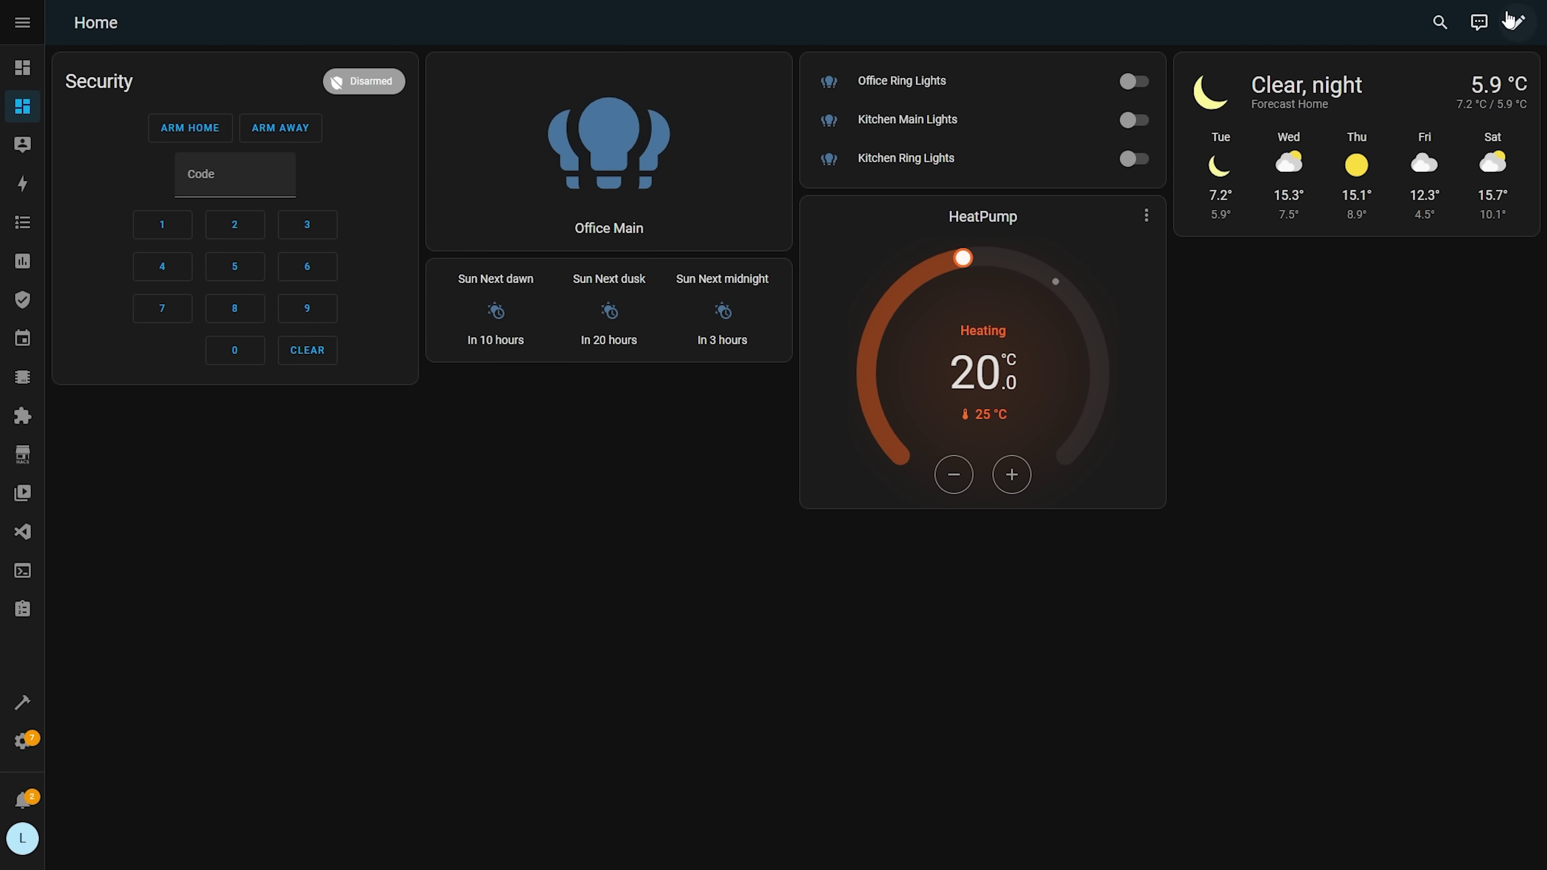
# Convert the masonry Home view to a Sections (default) view, creating it as a new view
pyautogui.click(1516, 26)
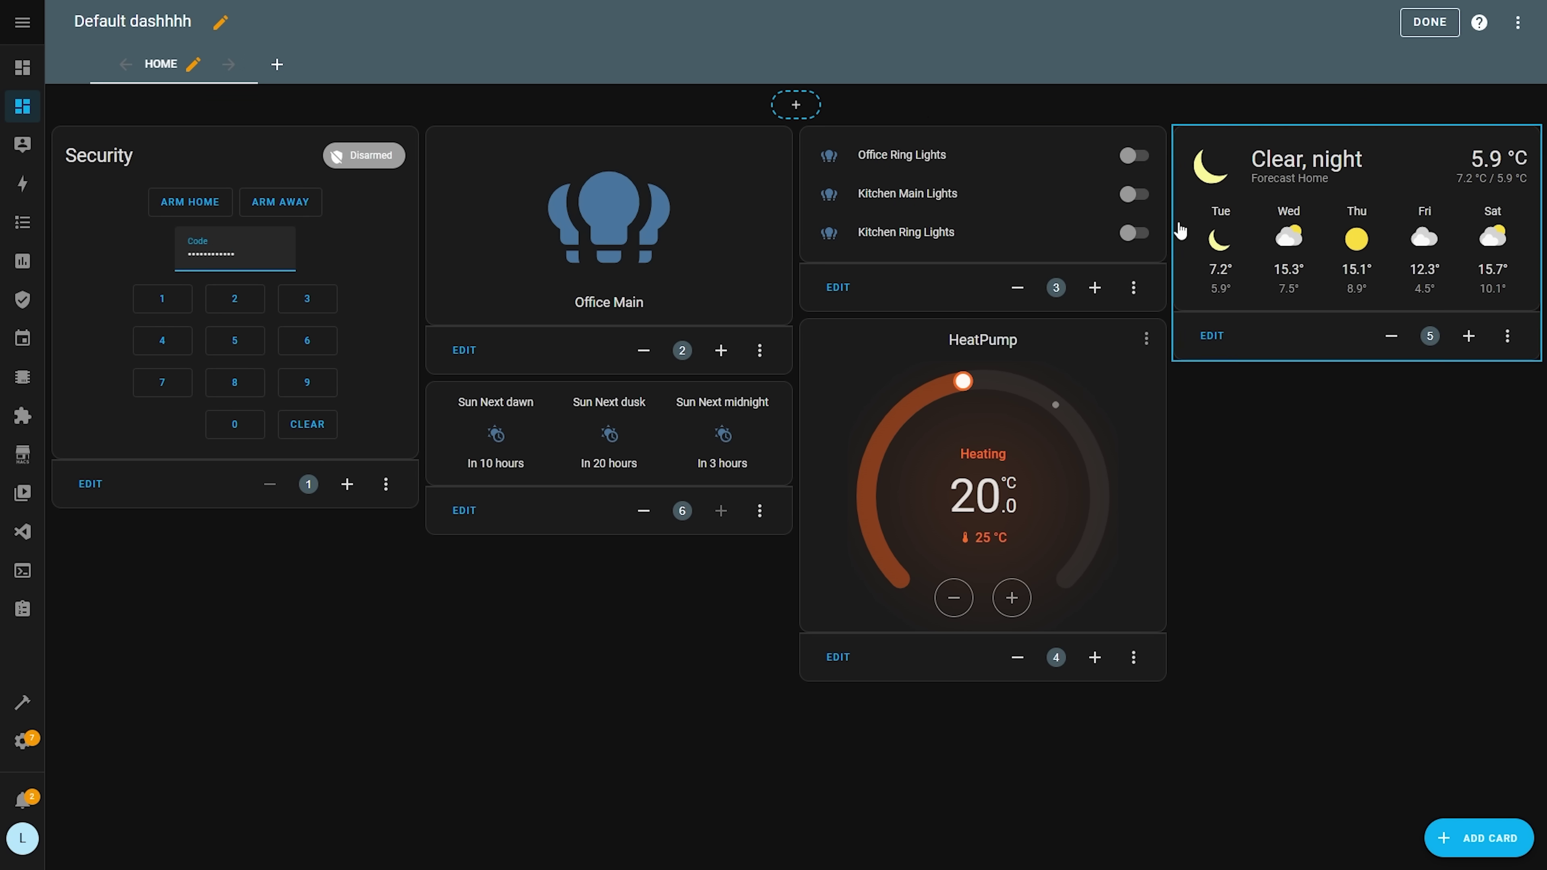
pyautogui.click(193, 64)
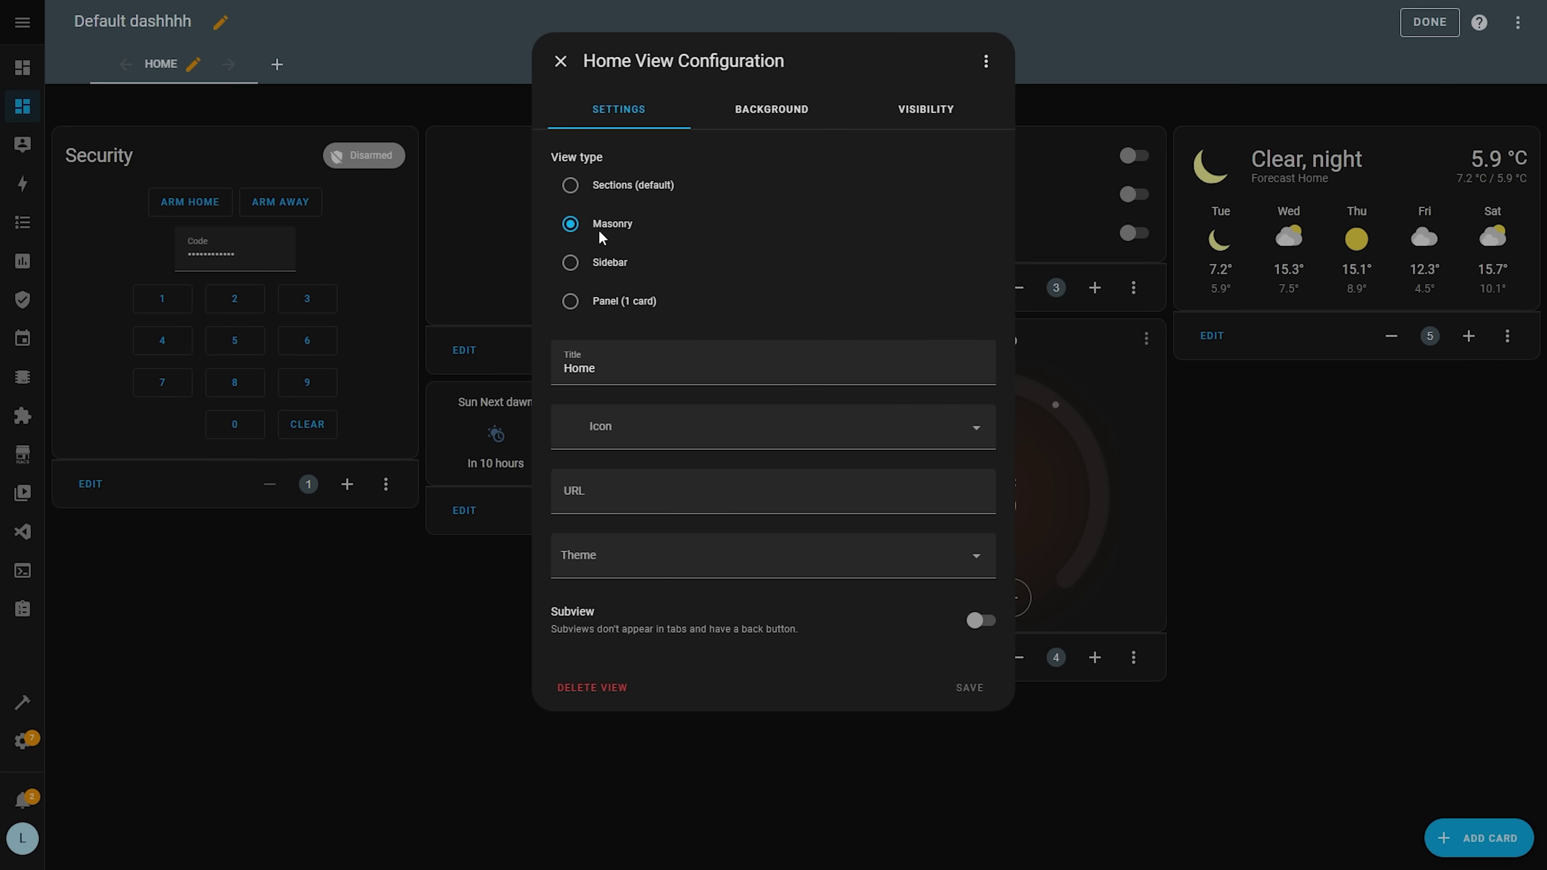
pyautogui.click(571, 186)
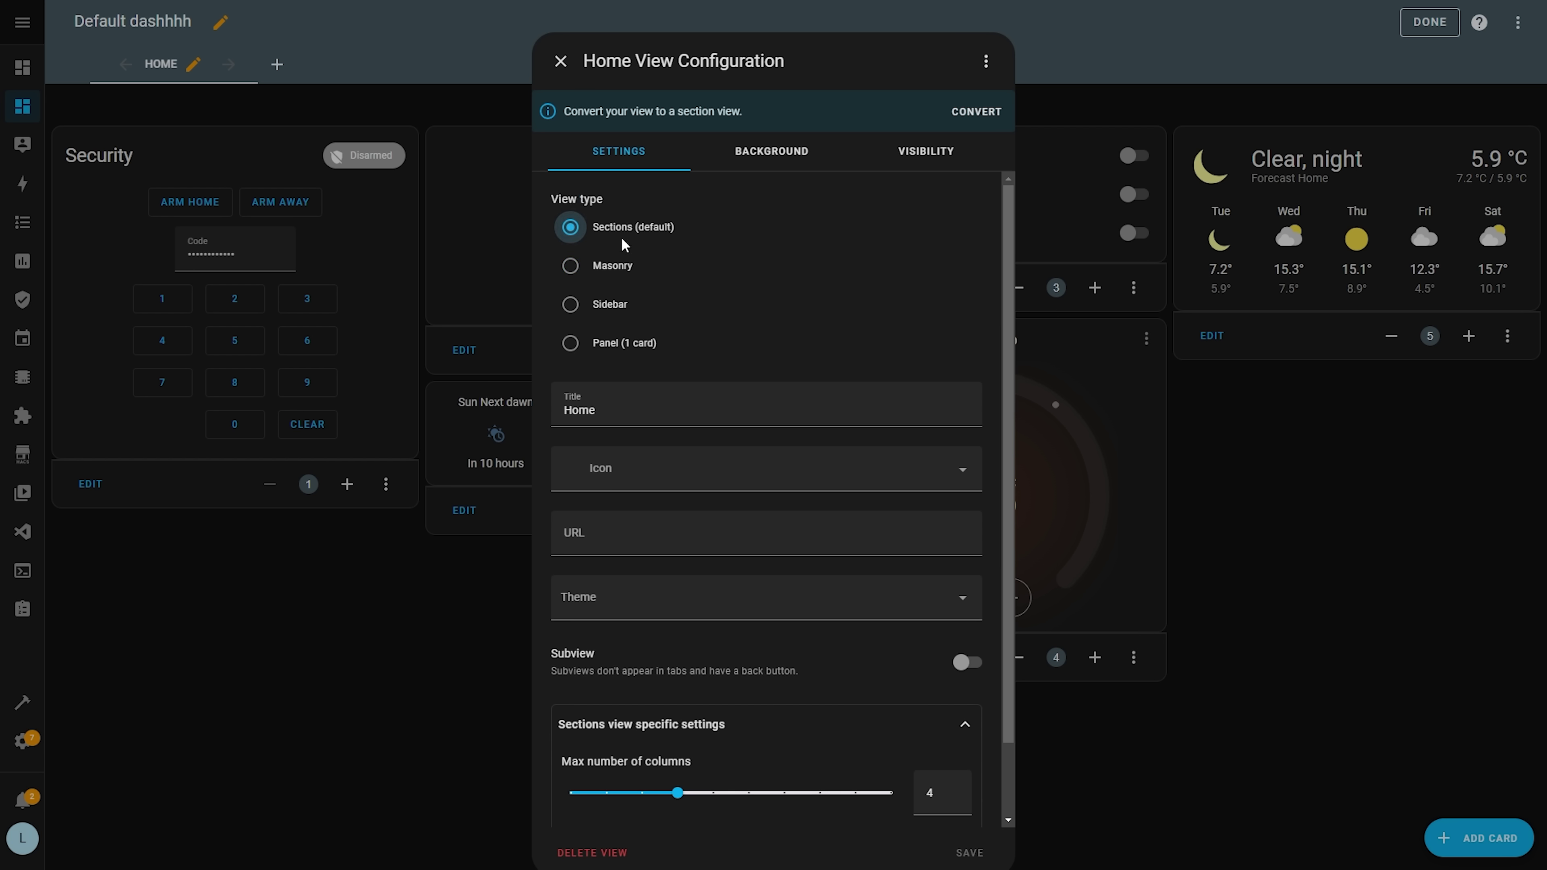
pyautogui.click(979, 122)
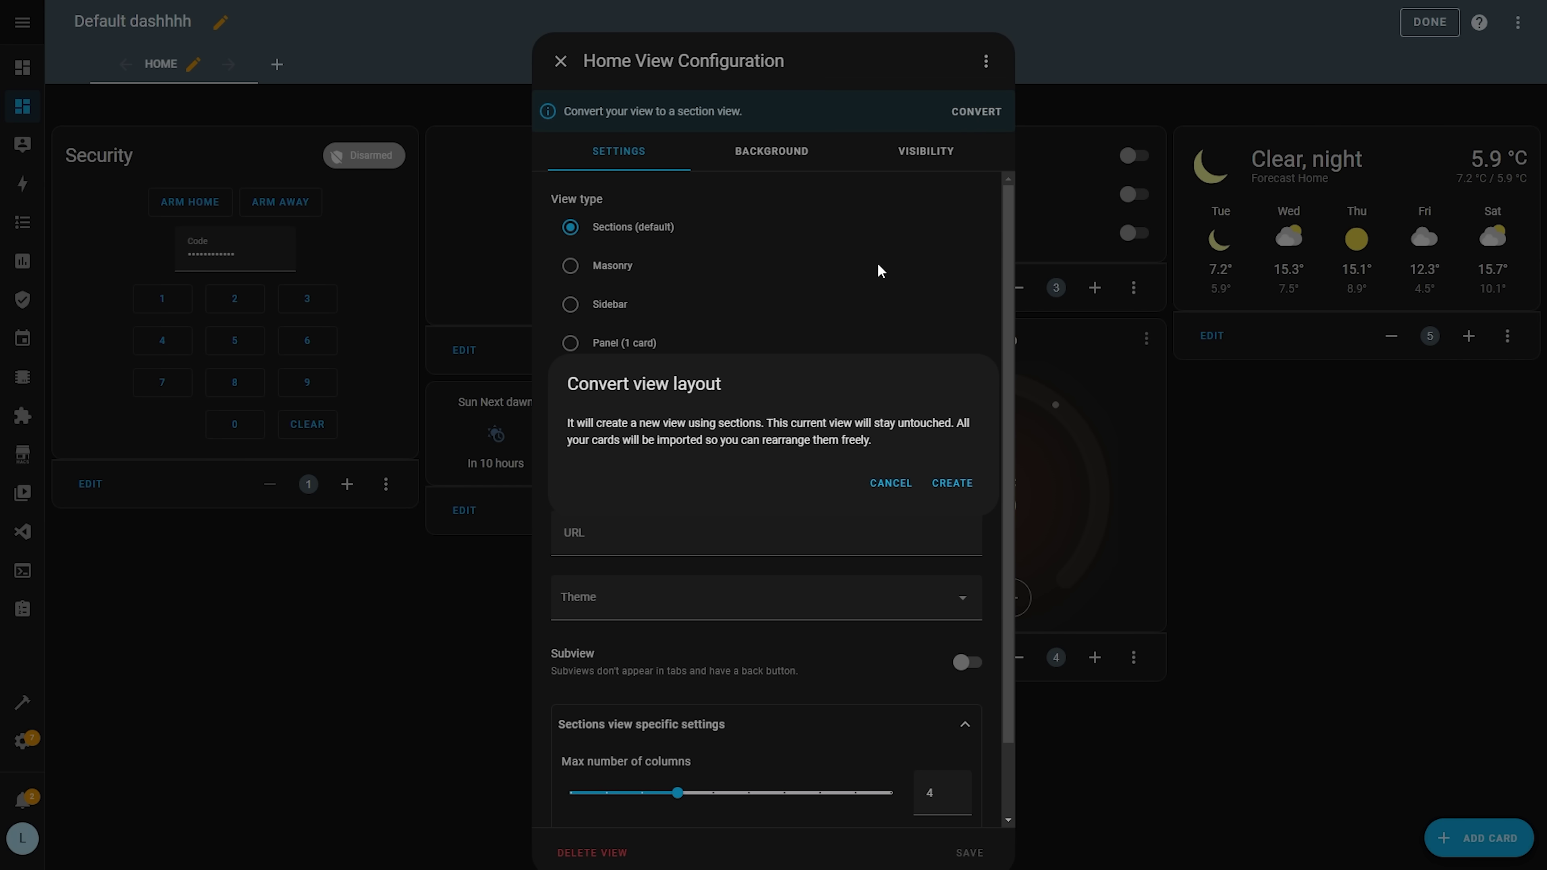
pyautogui.click(952, 485)
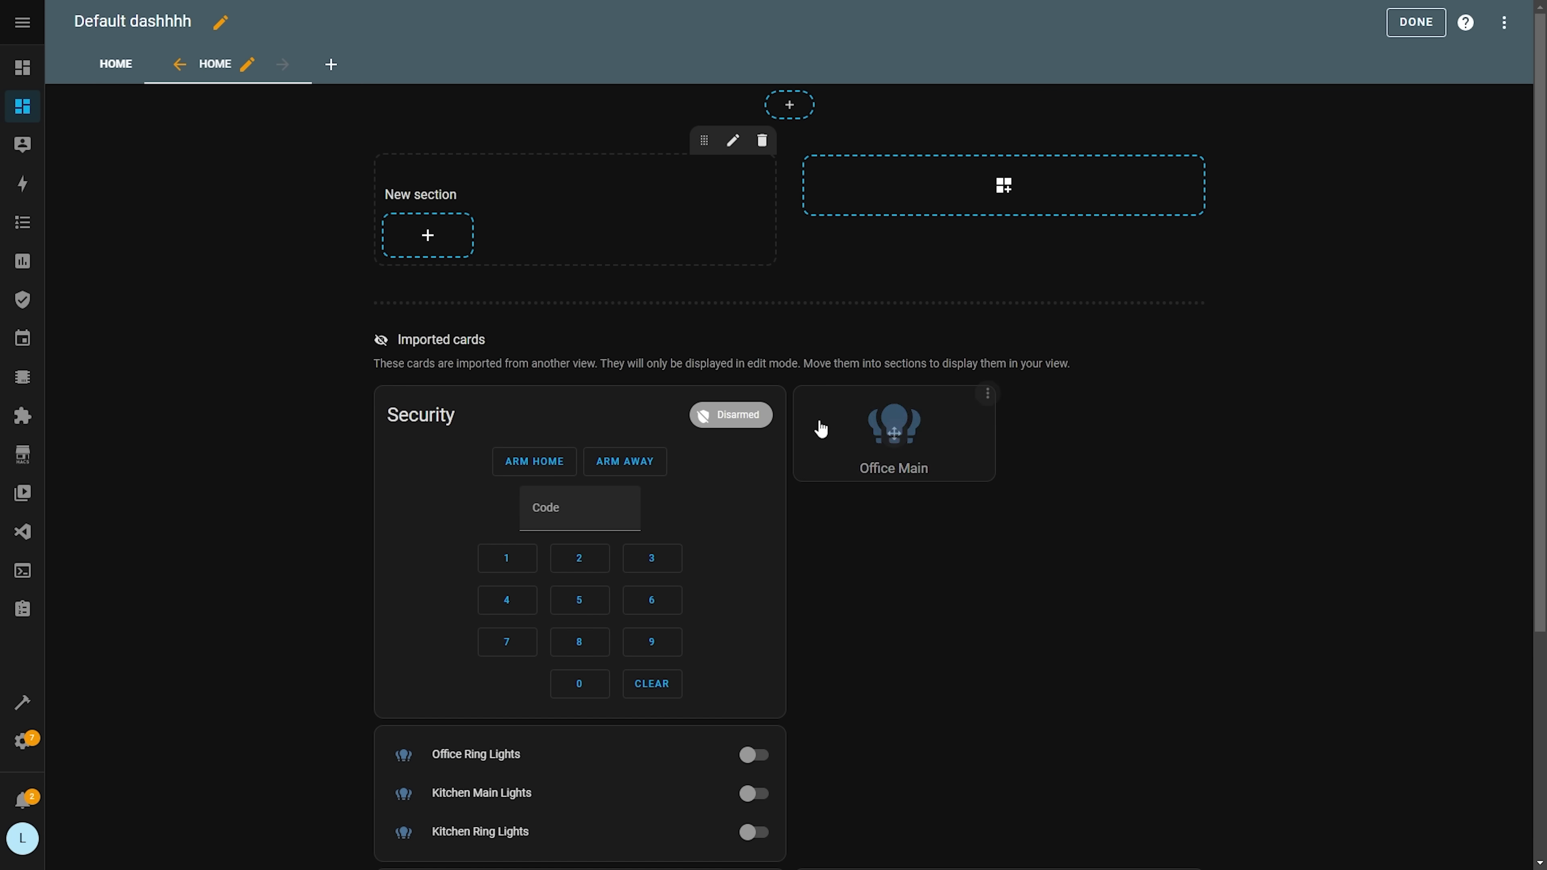
# Place the Security card and Office Main beside it in the new section
pyautogui.scroll(-4, 940, 622)
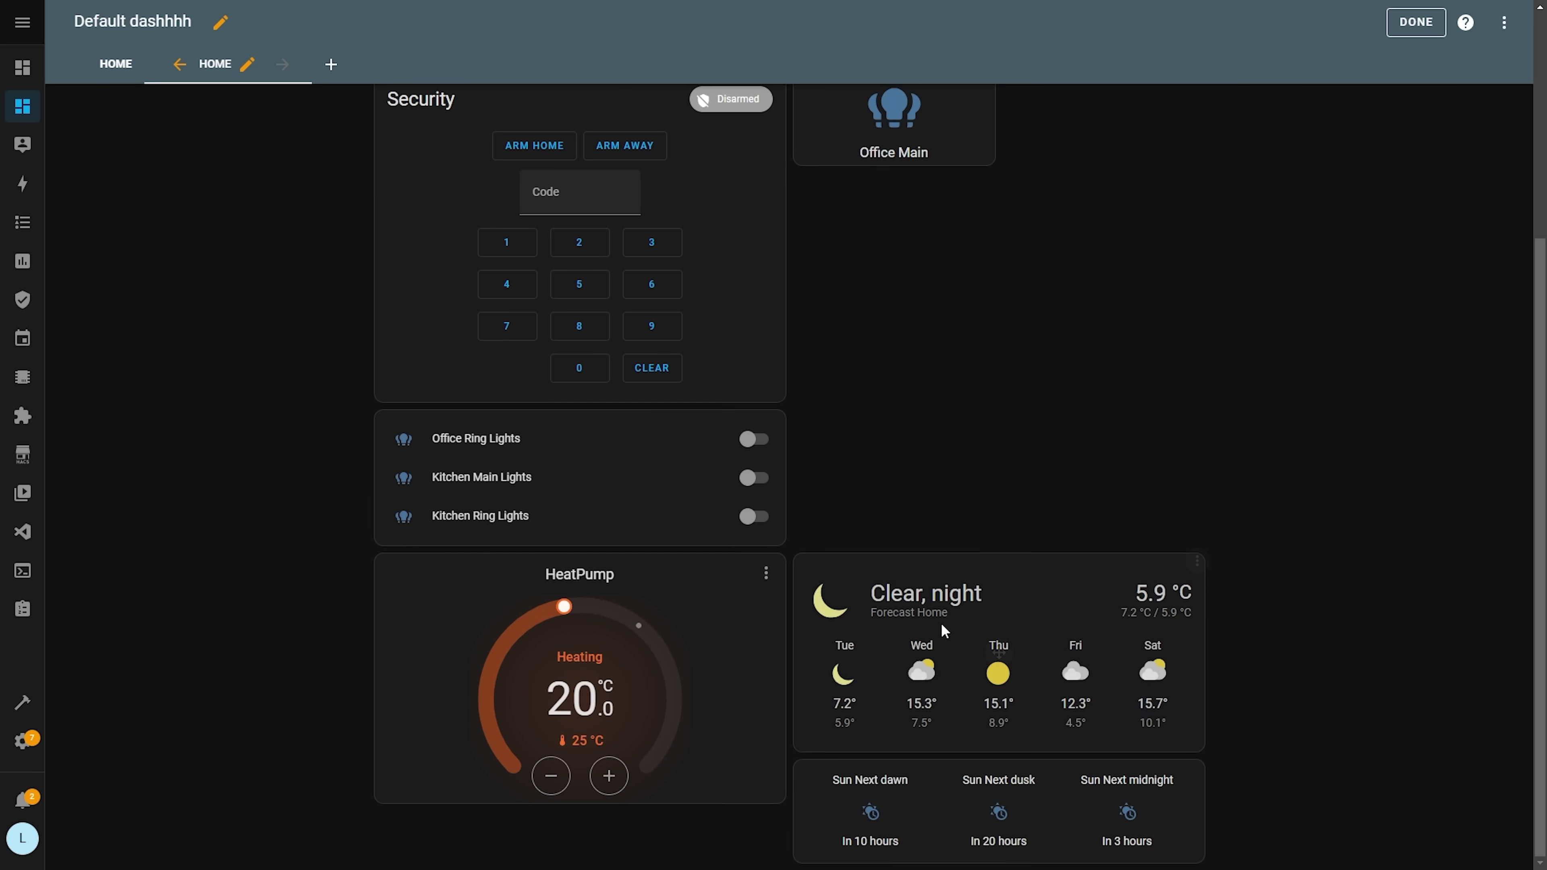
pyautogui.scroll(4, 941, 628)
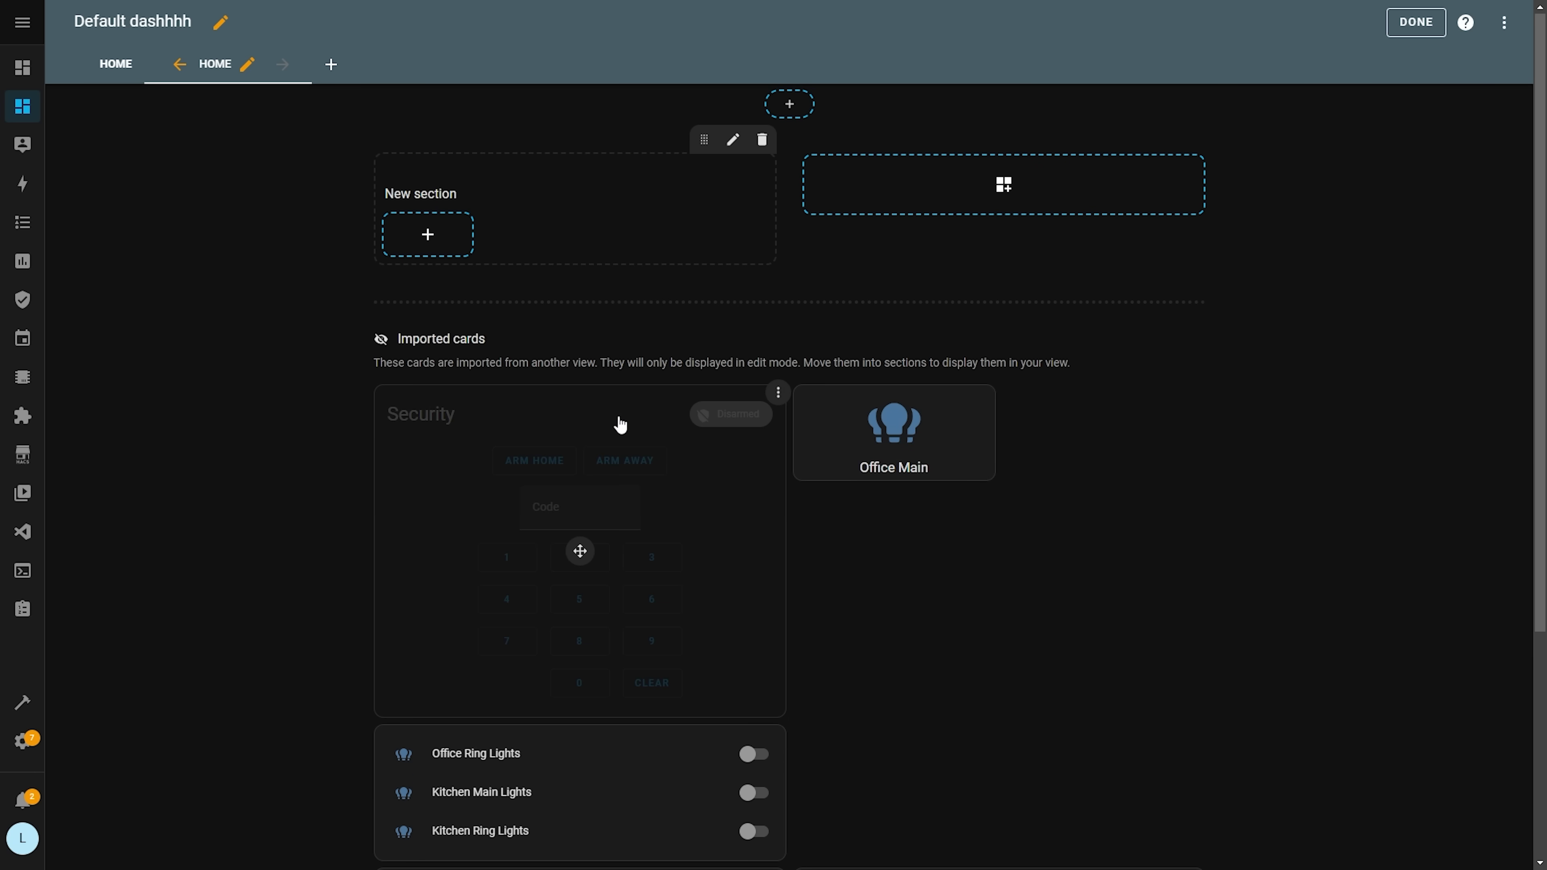
pyautogui.moveTo(602, 384)
pyautogui.mouseDown()
pyautogui.moveTo(573, 244)
pyautogui.moveTo(580, 183)
pyautogui.moveTo(593, 193)
pyautogui.moveTo(591, 451)
pyautogui.moveTo(654, 693)
pyautogui.moveTo(597, 366)
pyautogui.mouseUp()
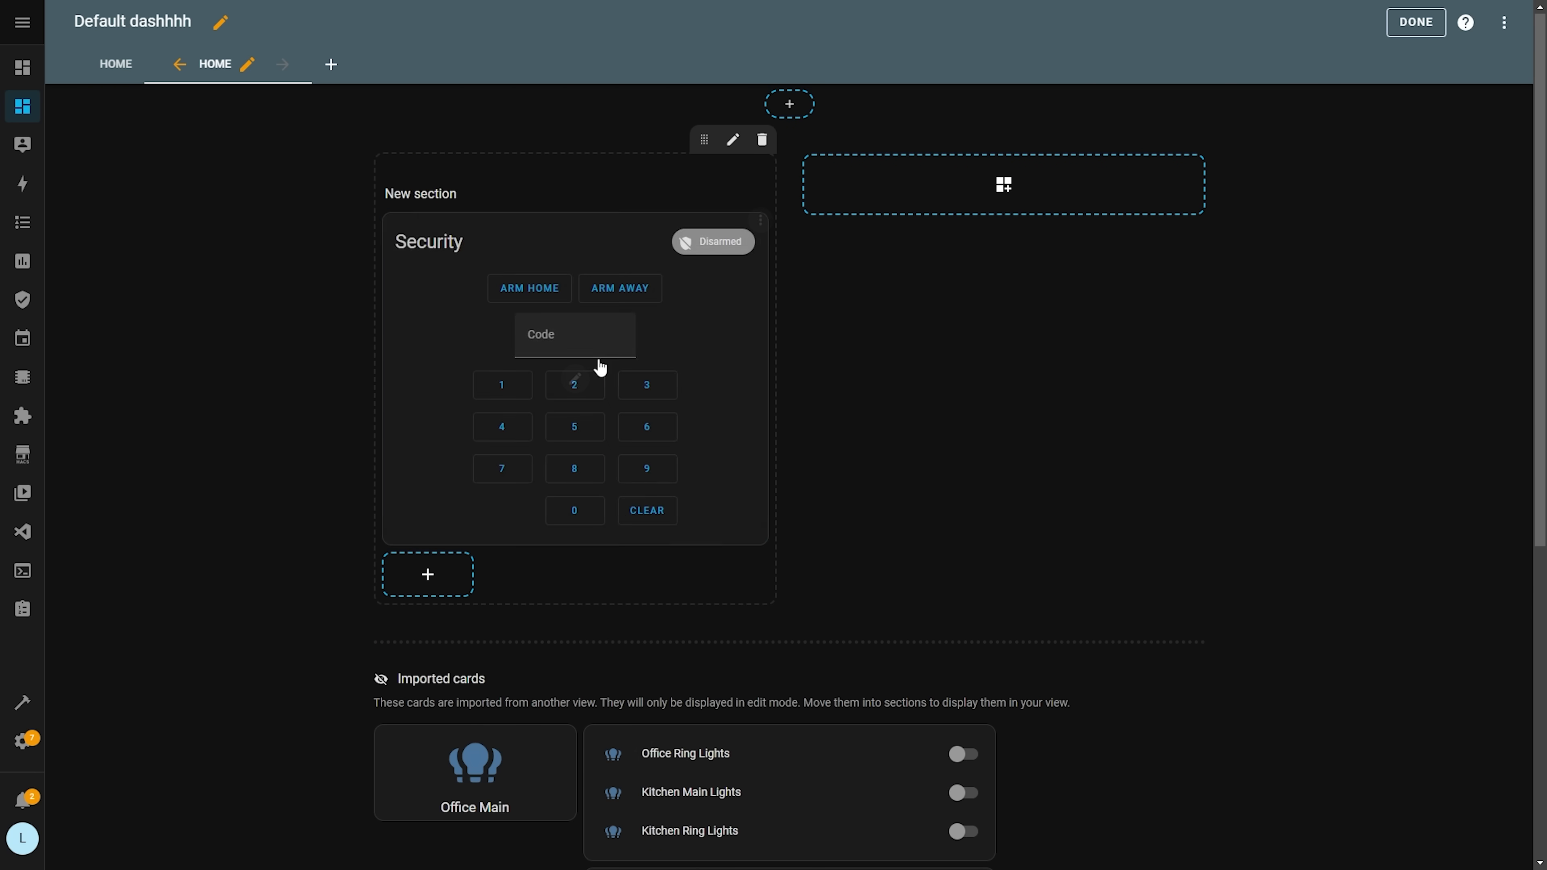
pyautogui.moveTo(535, 756); pyautogui.dragTo(492, 597)
# Drop the HeatPump card into a second new section and finish editing
pyautogui.scroll(-4, 763, 678)
pyautogui.scroll(4, 984, 252)
pyautogui.moveTo(1053, 830); pyautogui.dragTo(1002, 183)
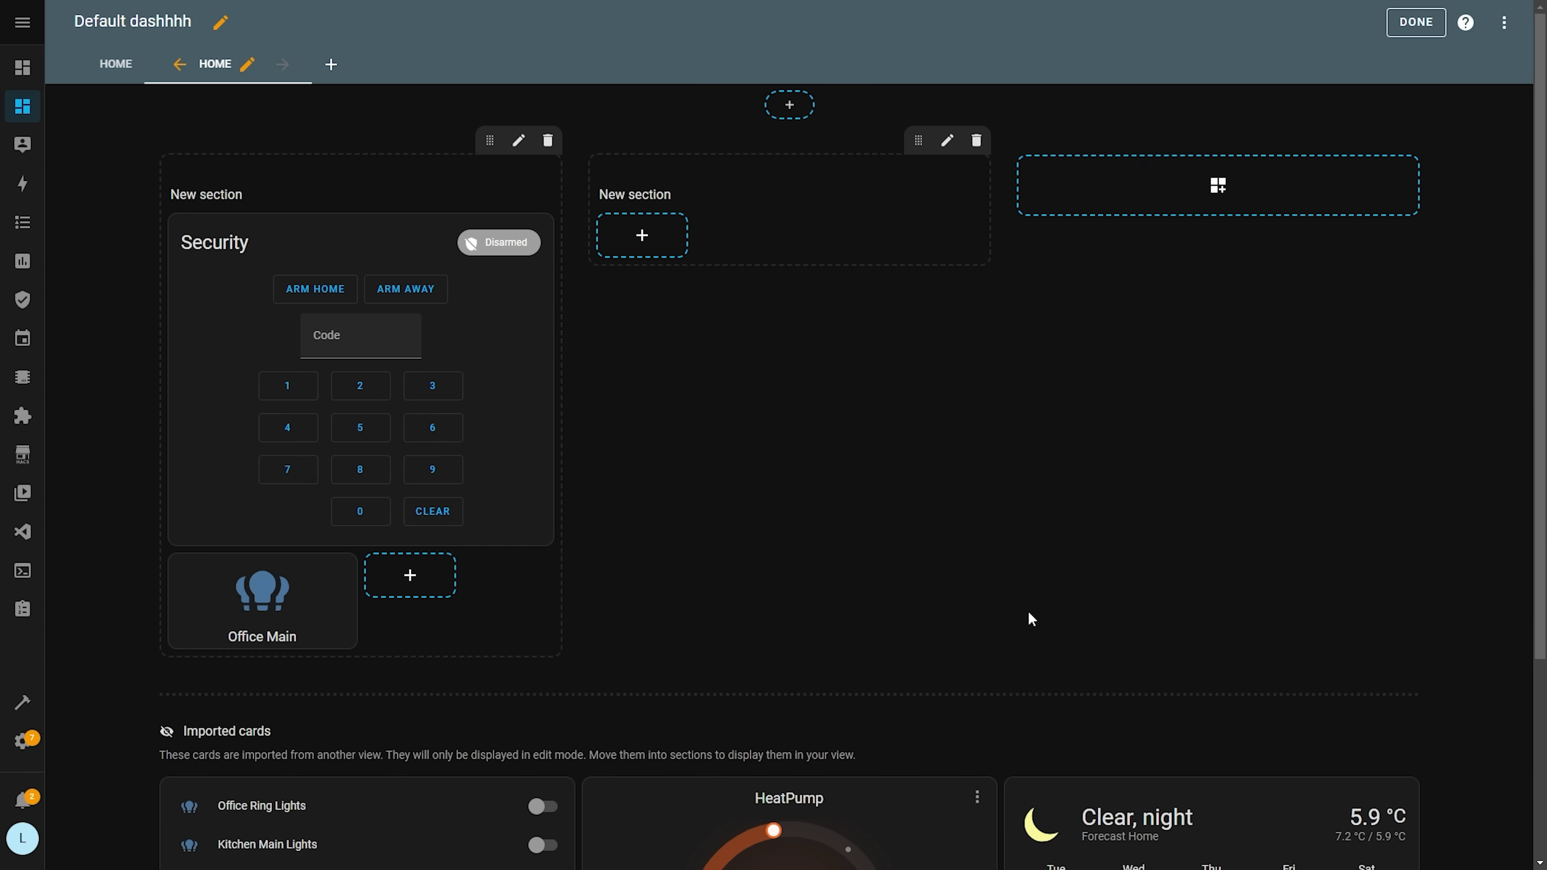
pyautogui.scroll(-4, 1028, 611)
pyautogui.moveTo(845, 586); pyautogui.dragTo(768, 146)
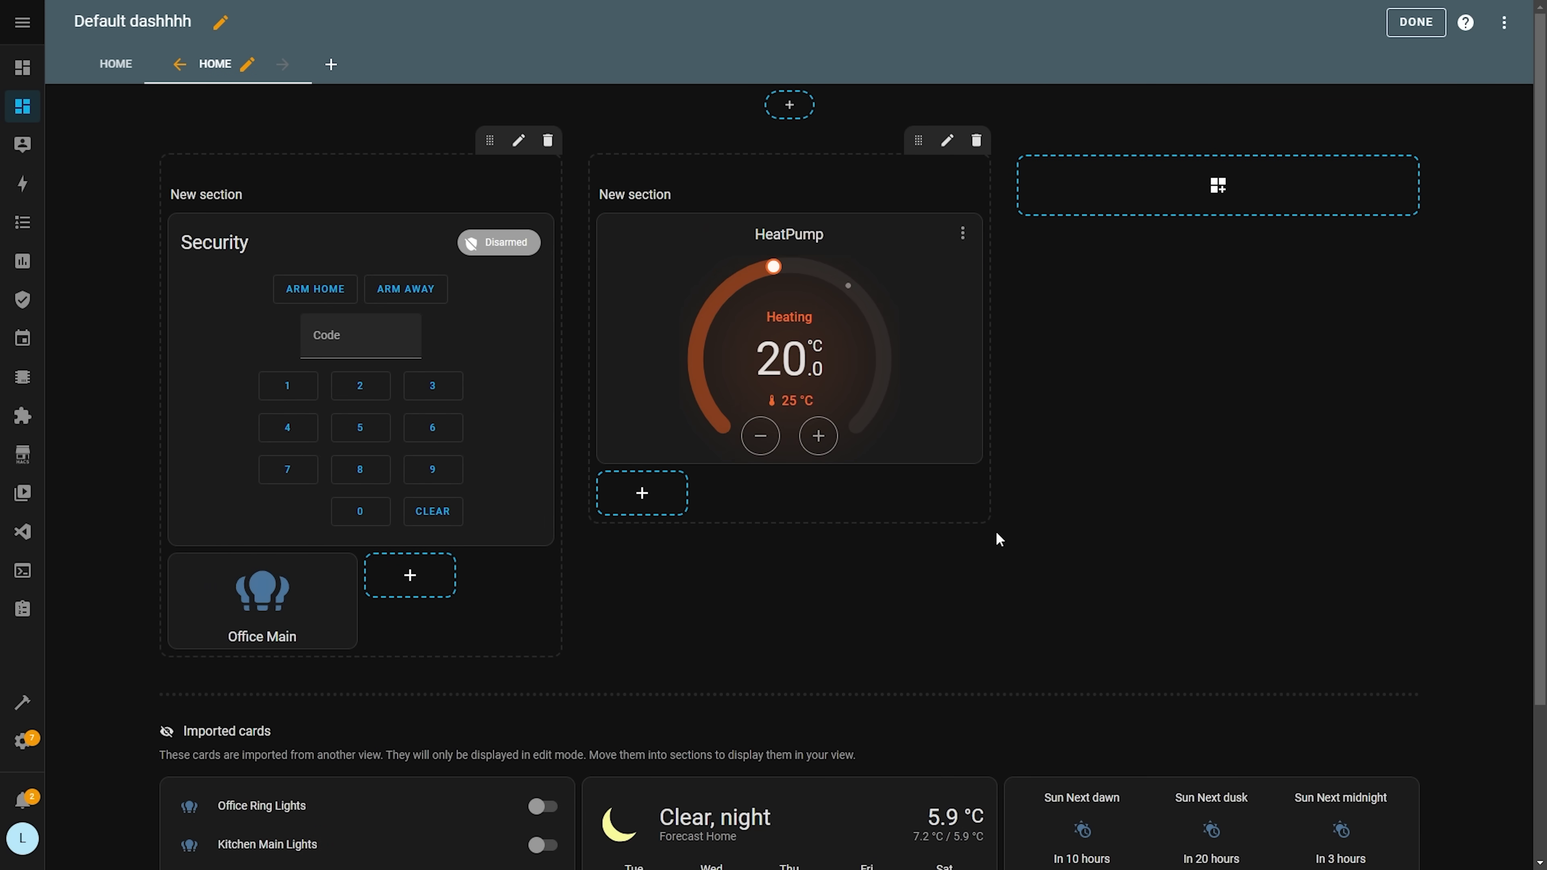
pyautogui.click(1416, 24)
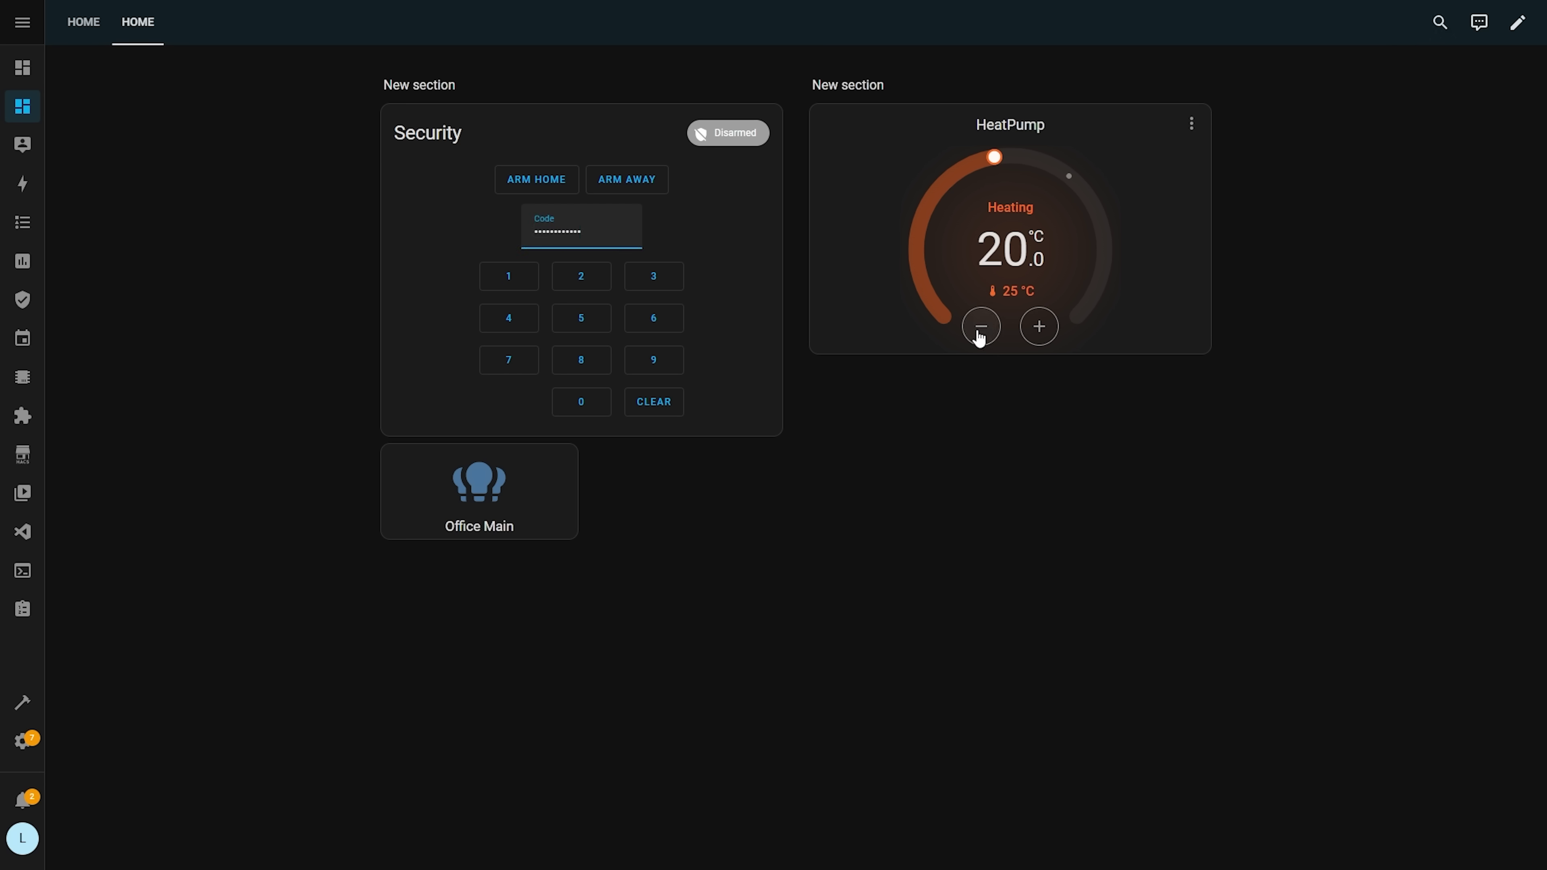
# Lower HeatPump to 19.5 °C and back to 20.0 °C, then compare the original and sections Home views
pyautogui.click(980, 329)
pyautogui.click(1037, 329)
pyautogui.click(74, 37)
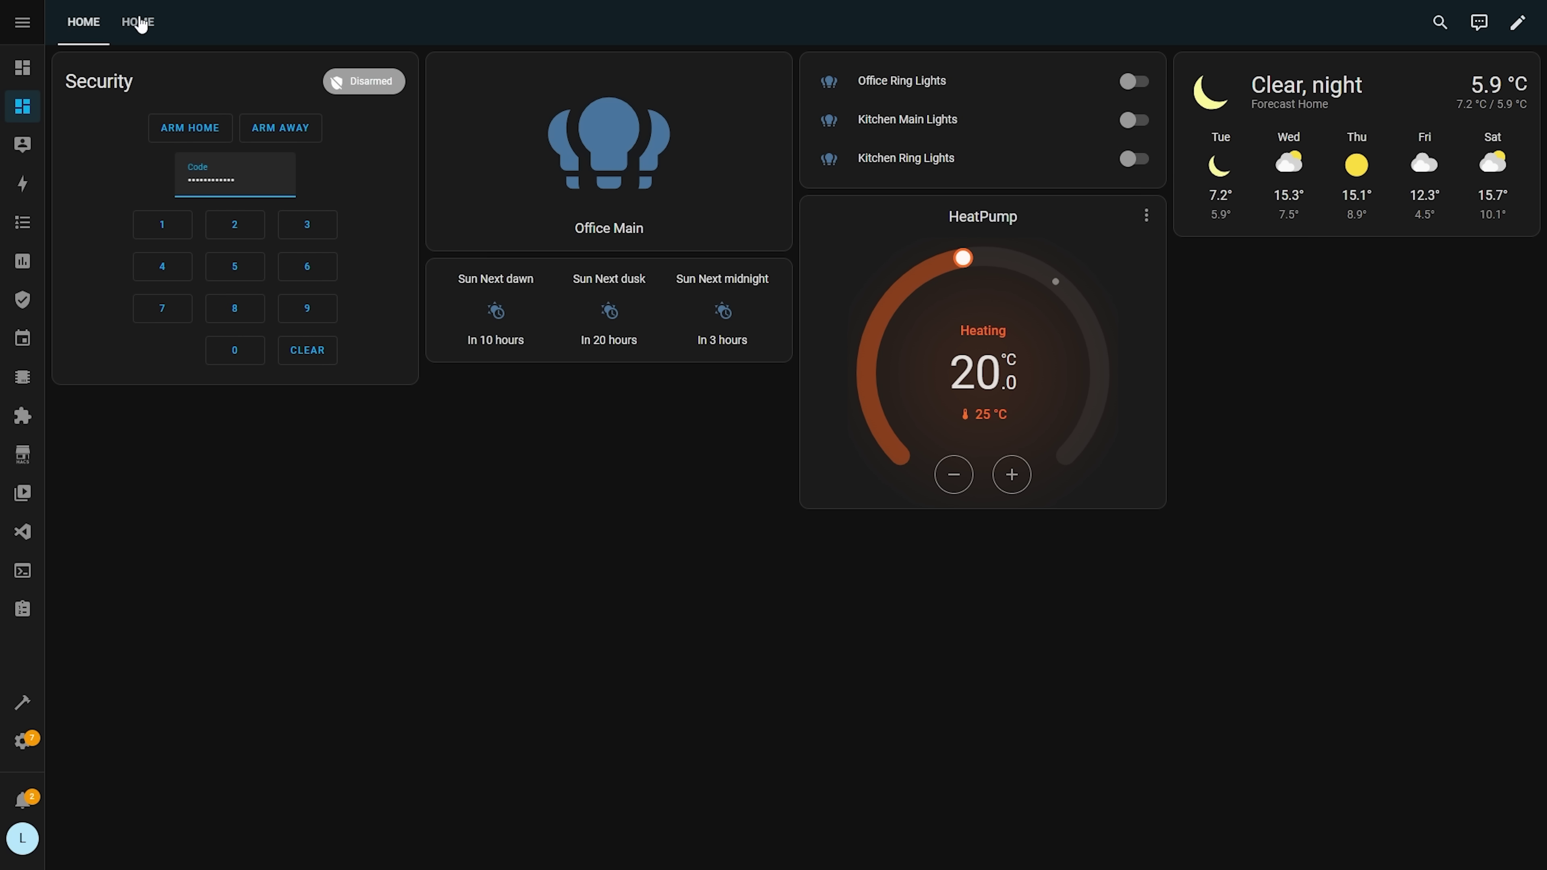
pyautogui.click(137, 23)
pyautogui.click(85, 26)
pyautogui.click(124, 27)
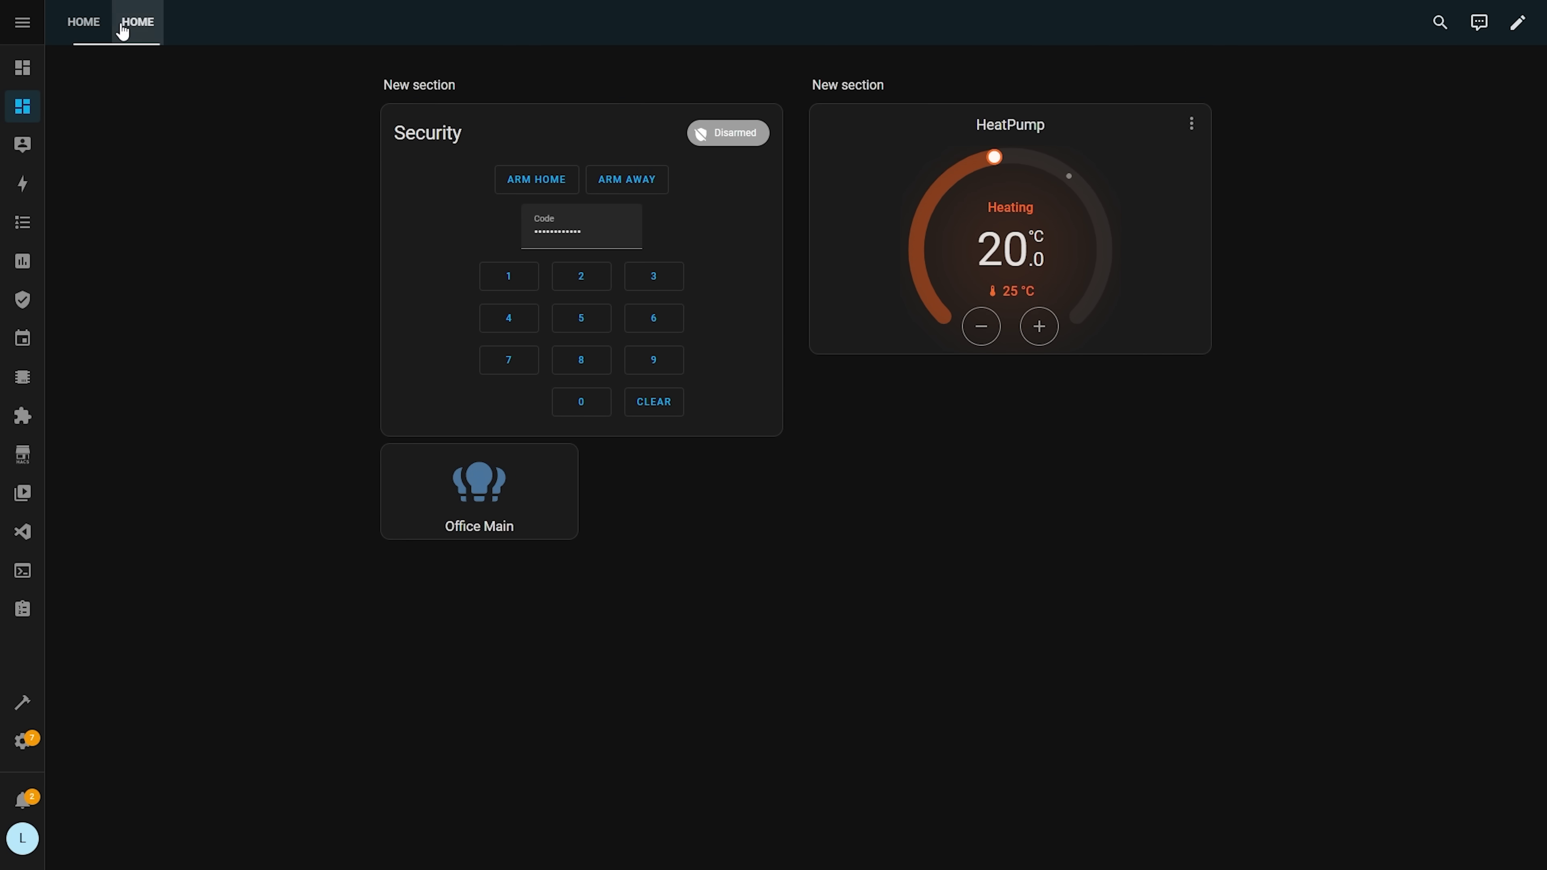
# Move the weather forecast card above HeatPump, save, and open the Default dashboard
pyautogui.click(1517, 23)
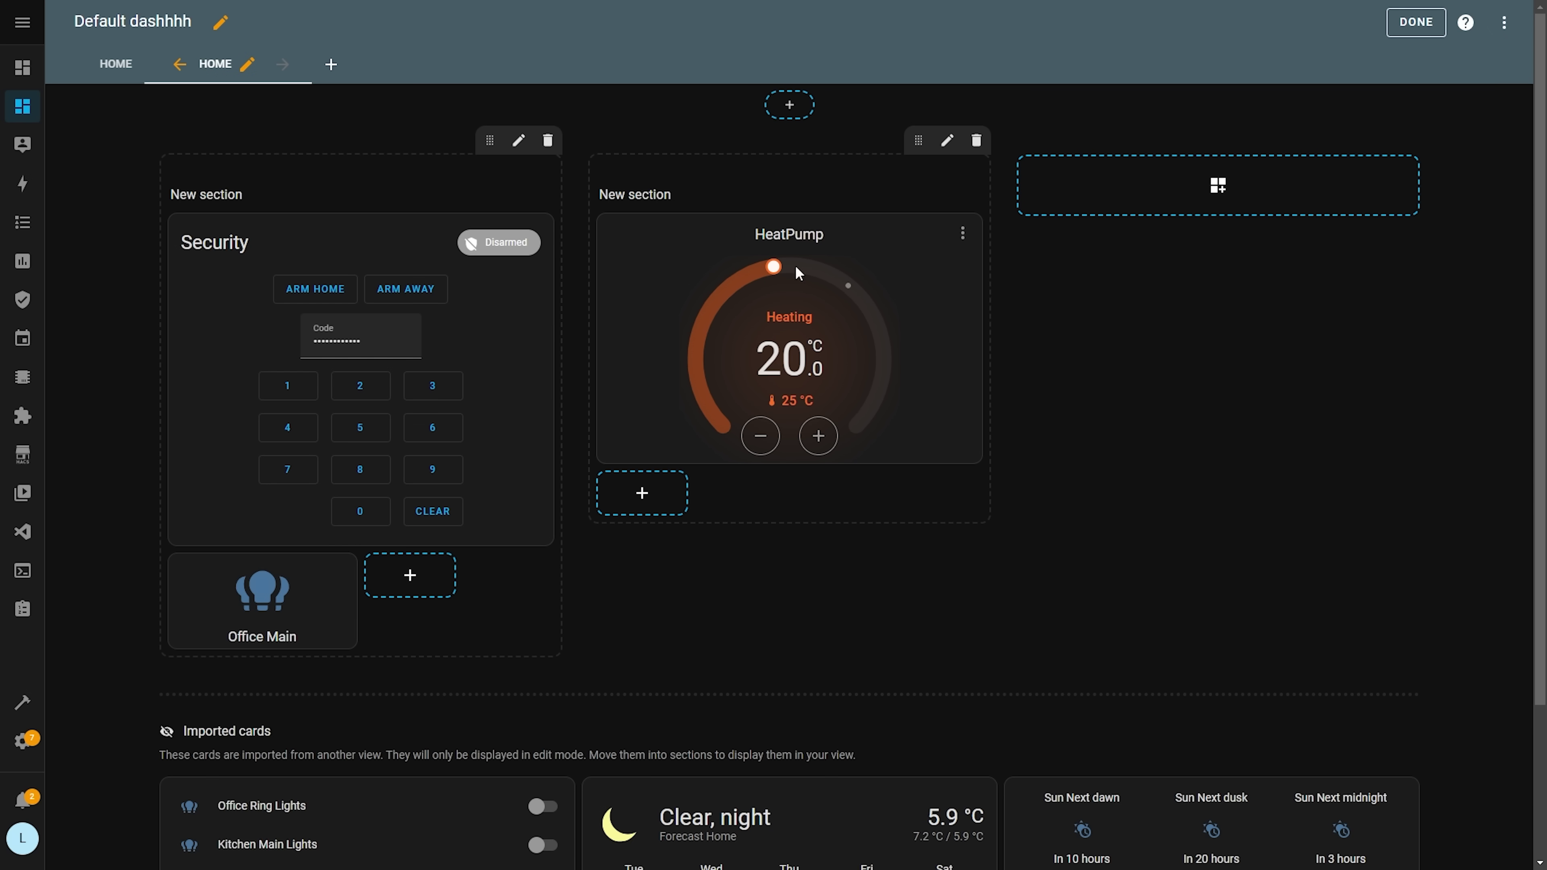
pyautogui.click(110, 78)
pyautogui.click(282, 72)
pyautogui.scroll(-3, 704, 595)
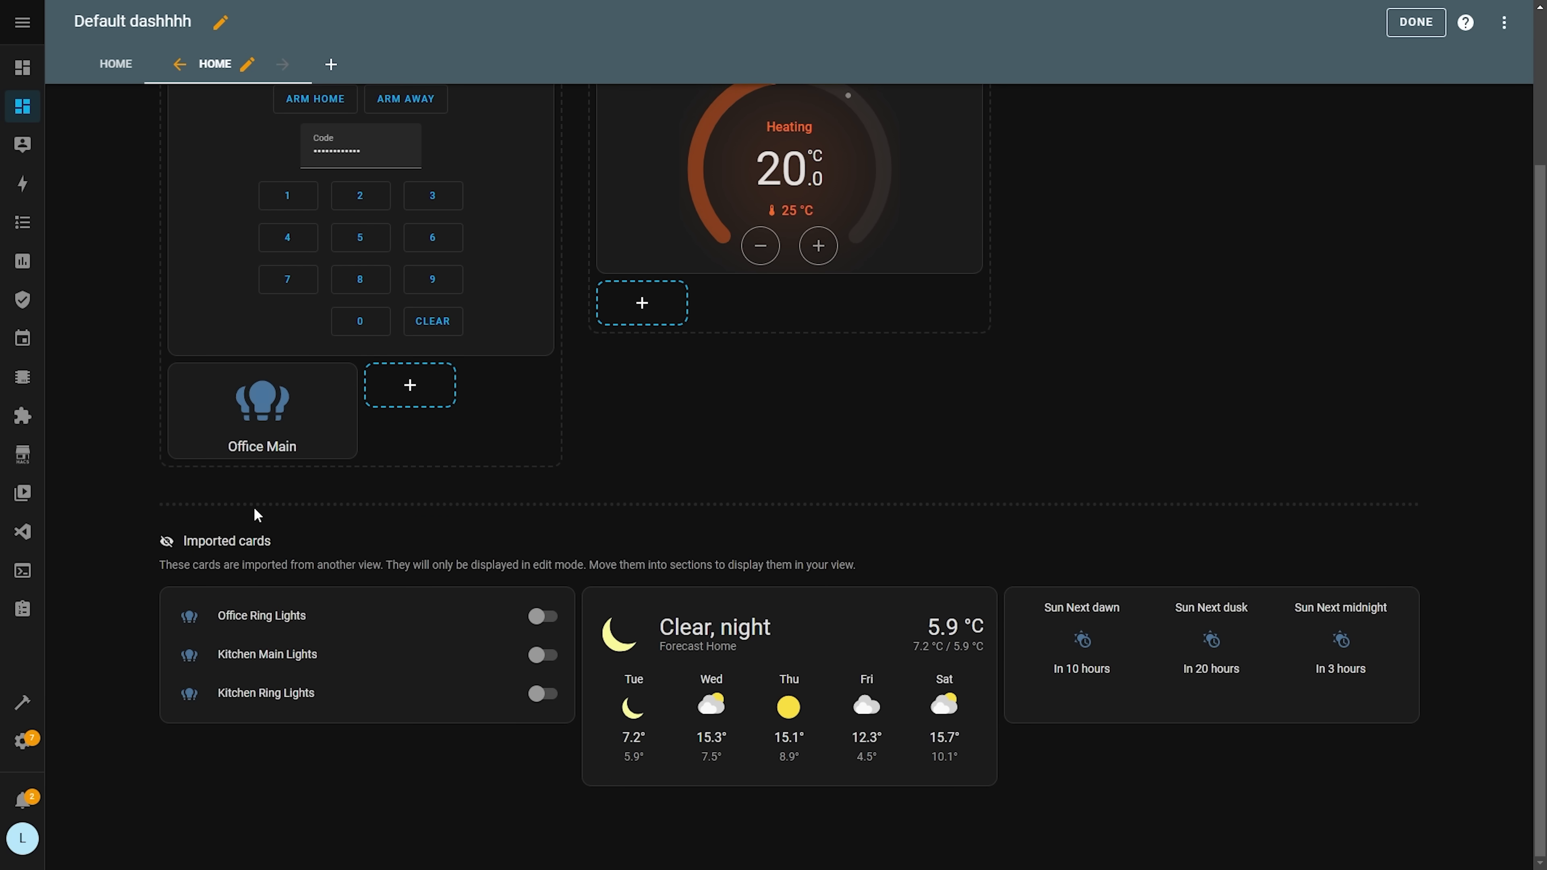
pyautogui.moveTo(790, 694)
pyautogui.moveTo(798, 633); pyautogui.dragTo(831, 244)
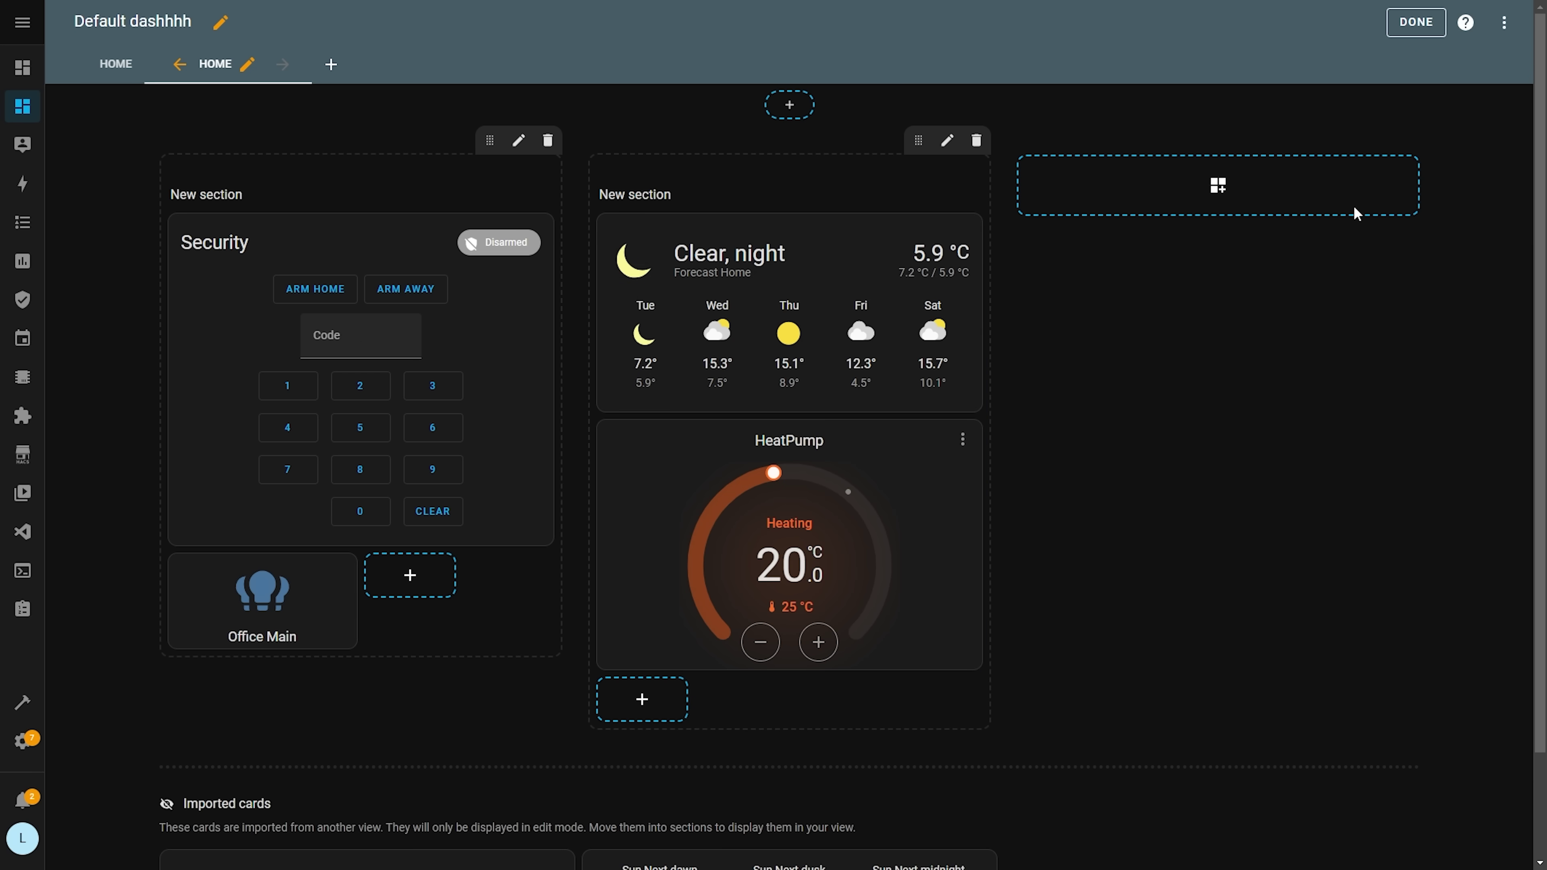
pyautogui.click(1417, 30)
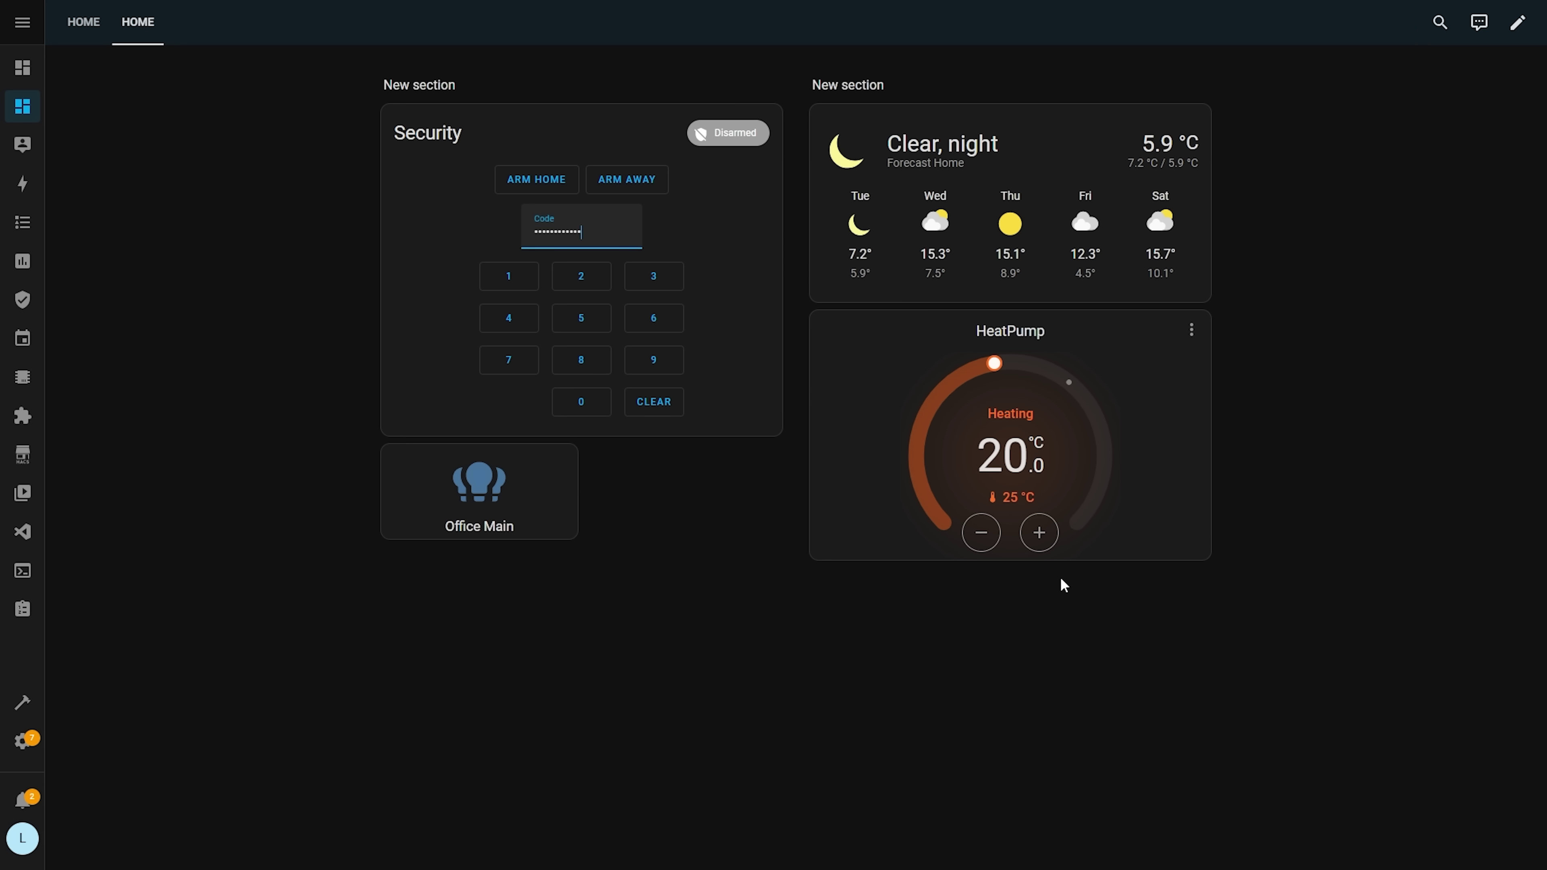
pyautogui.click(17, 67)
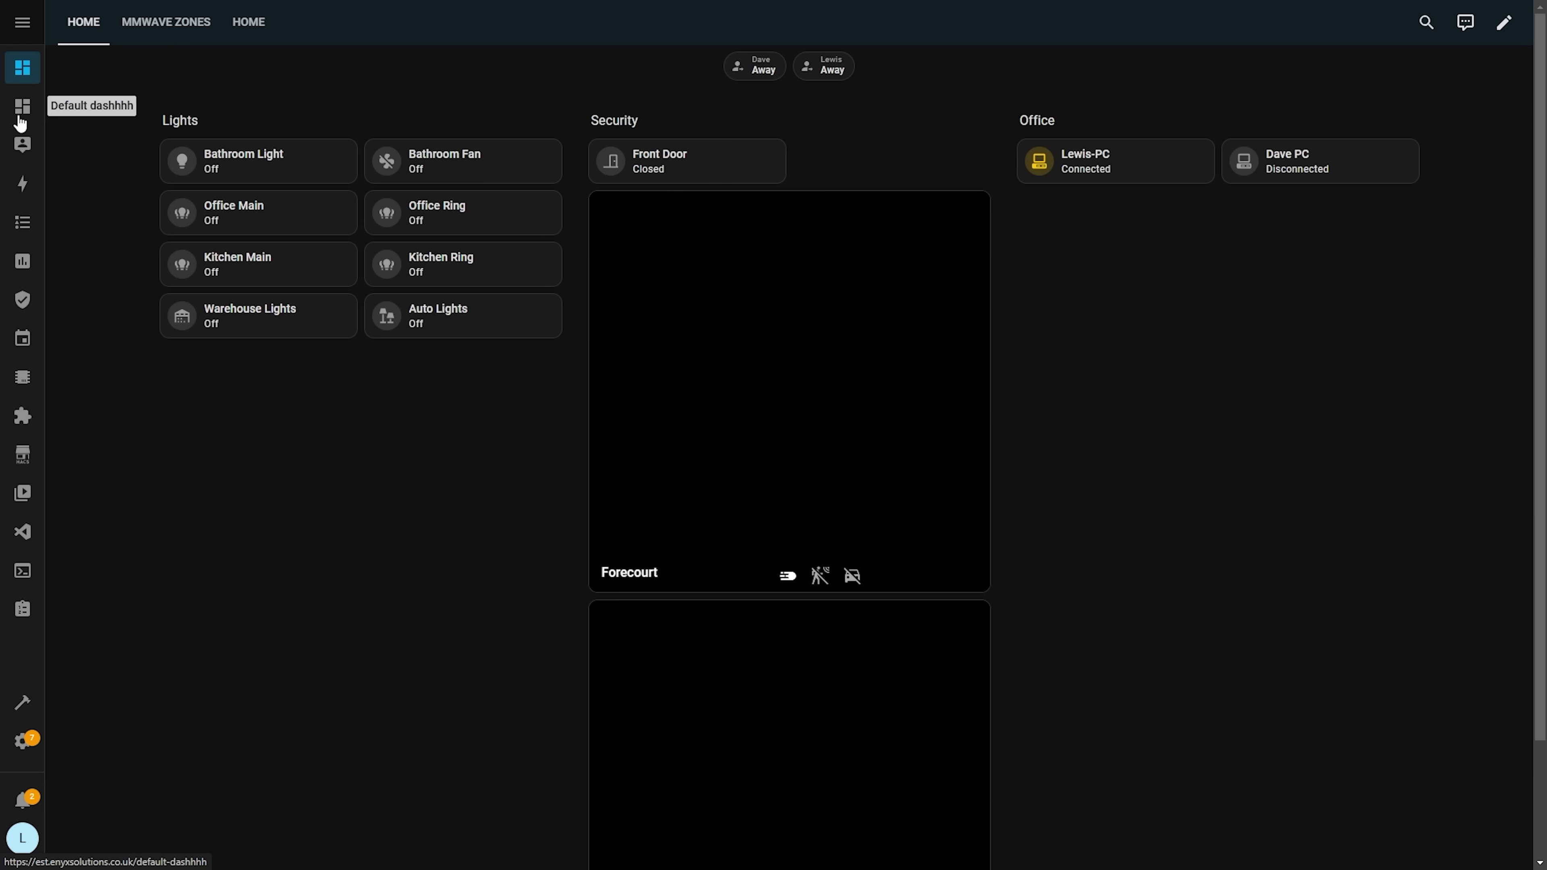
pyautogui.click(21, 118)
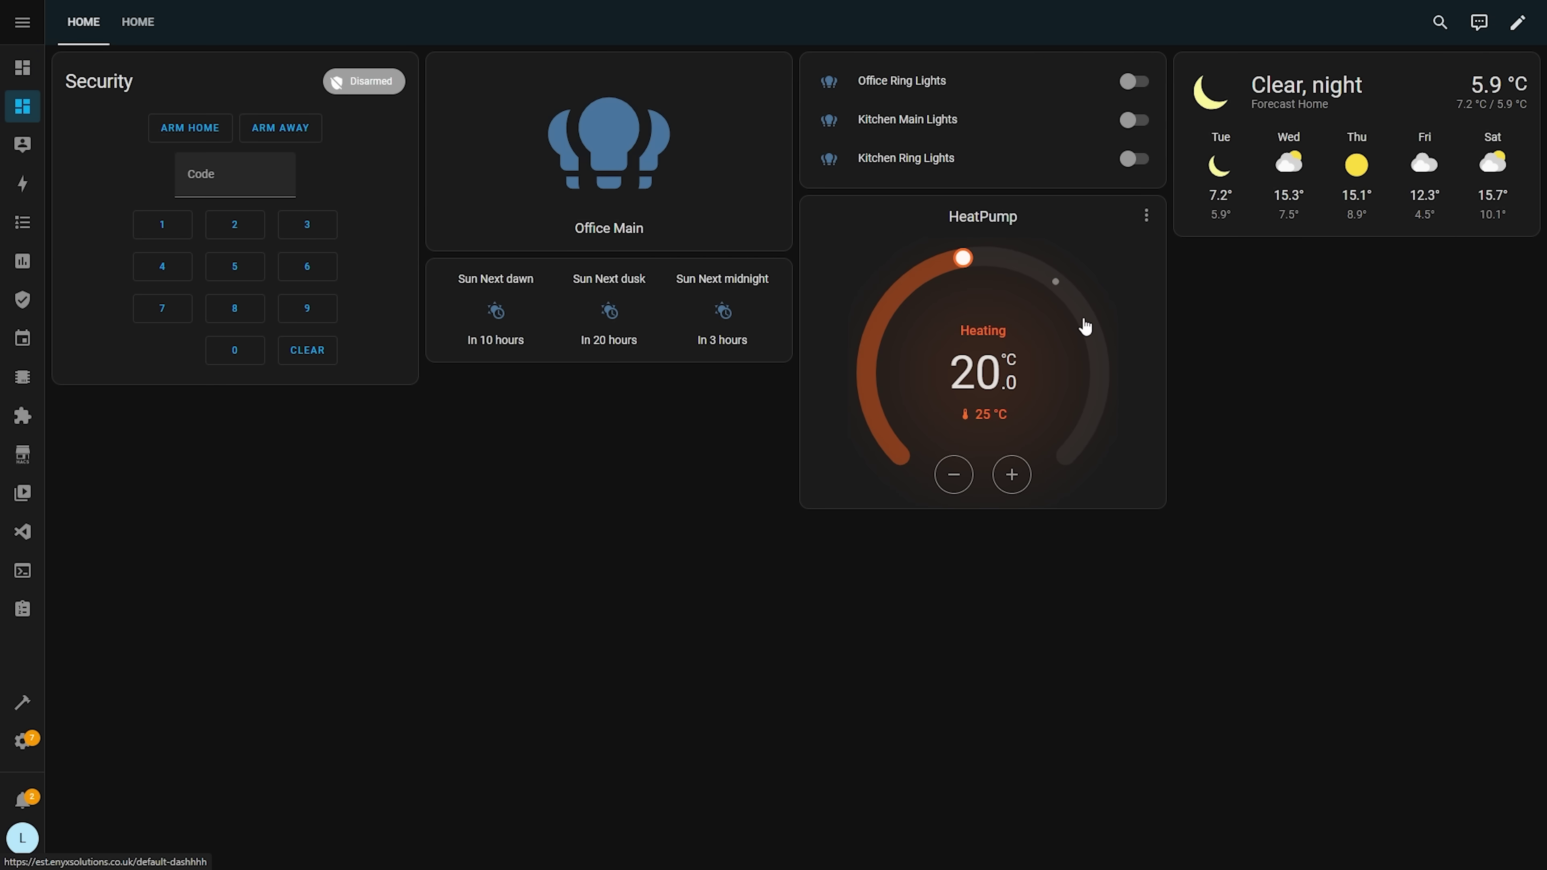
# Edit the sections Home view of the Default dashboard and close the section width settings
pyautogui.click(1518, 25)
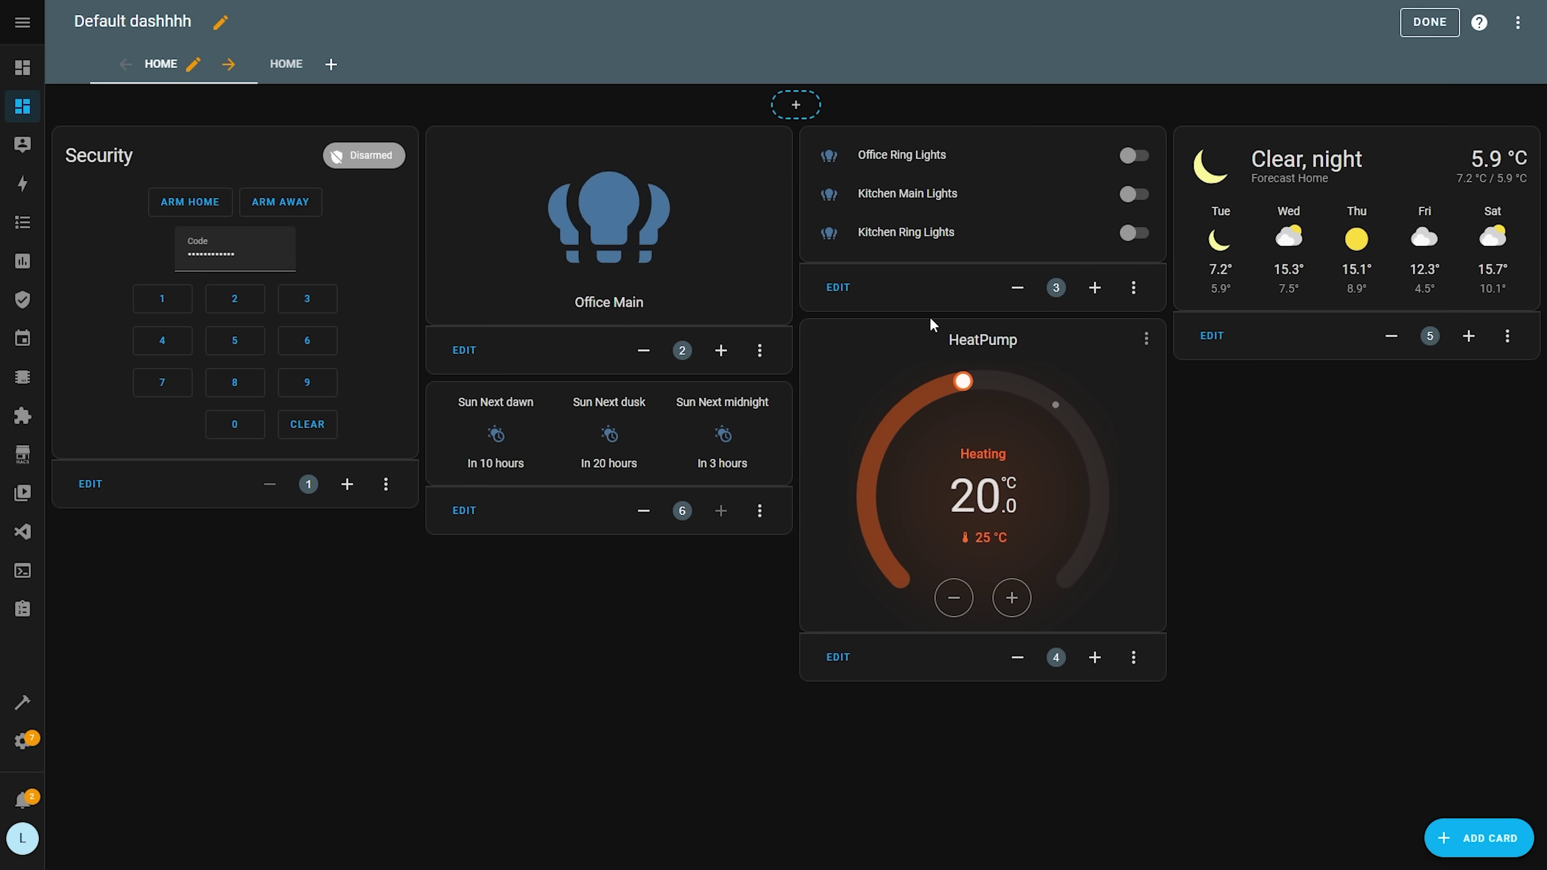
pyautogui.click(278, 62)
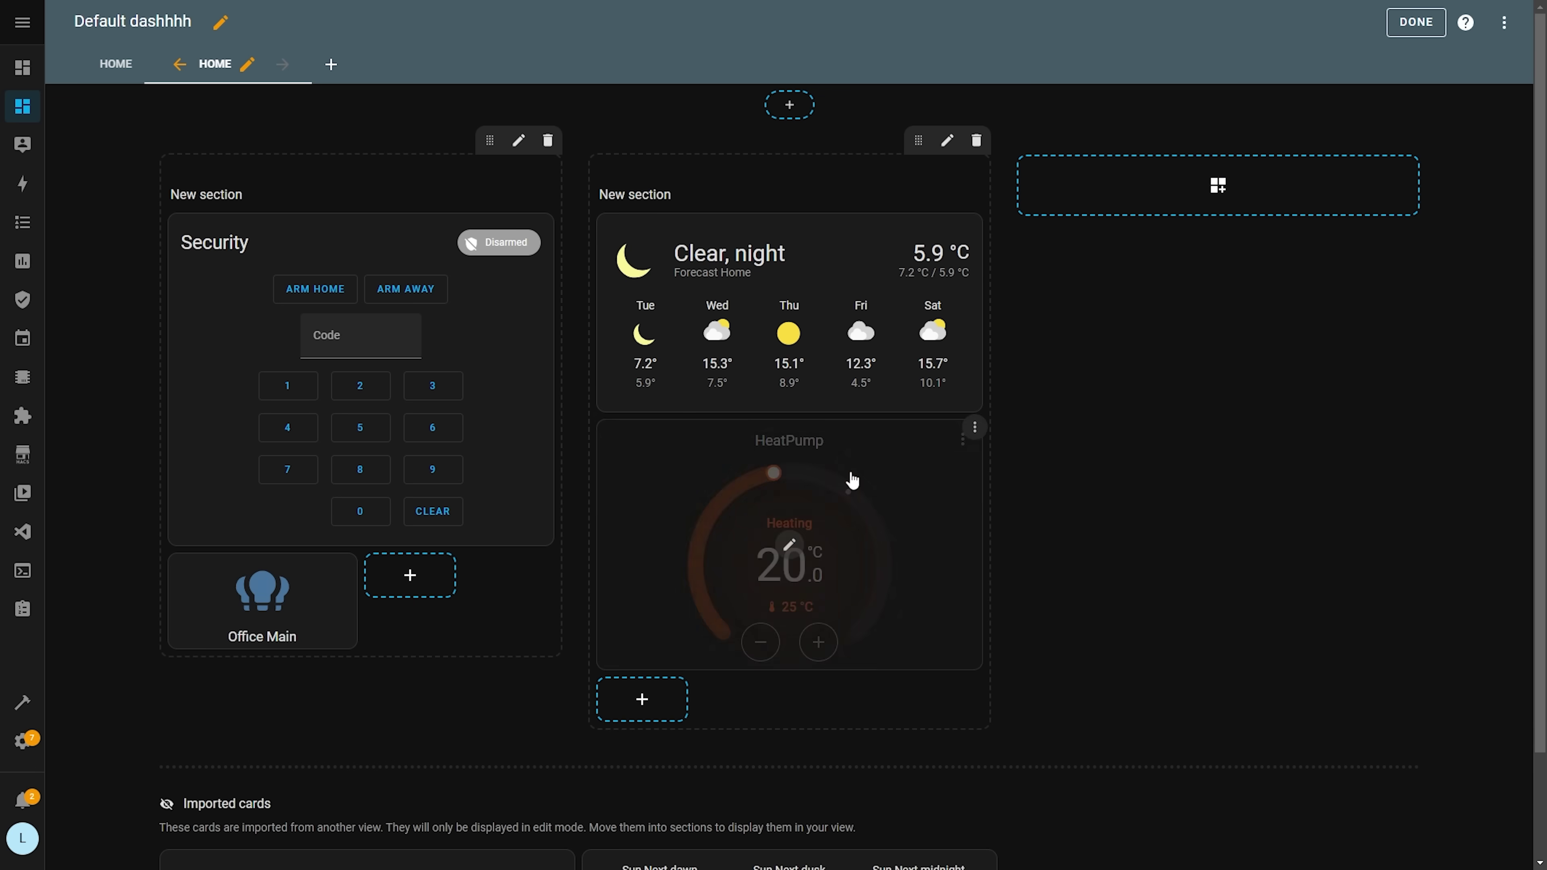
pyautogui.scroll(-2, 850, 481)
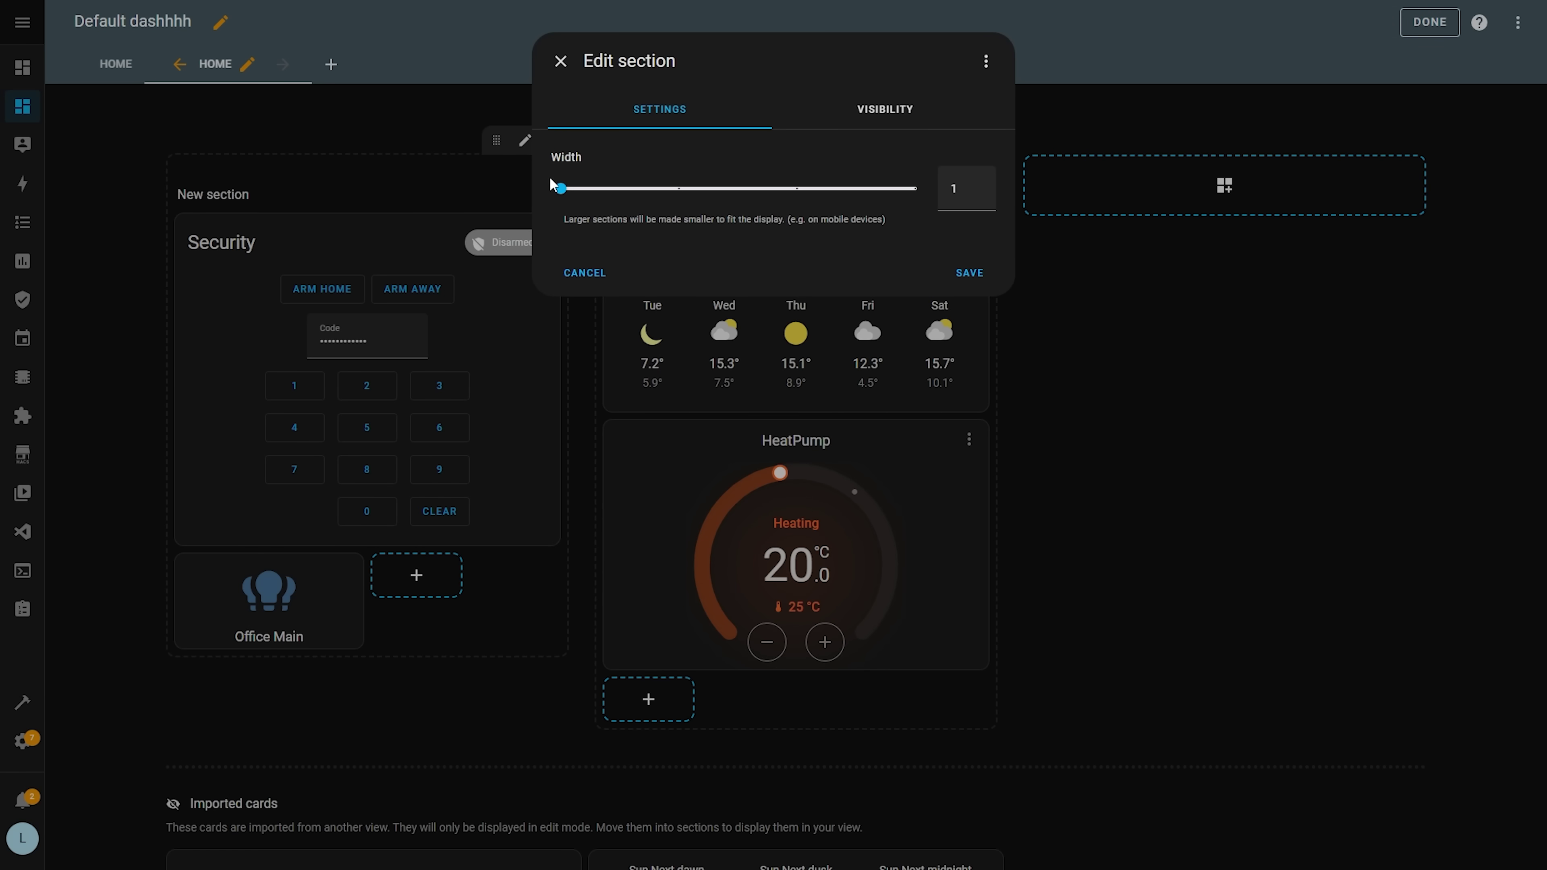
pyautogui.click(560, 63)
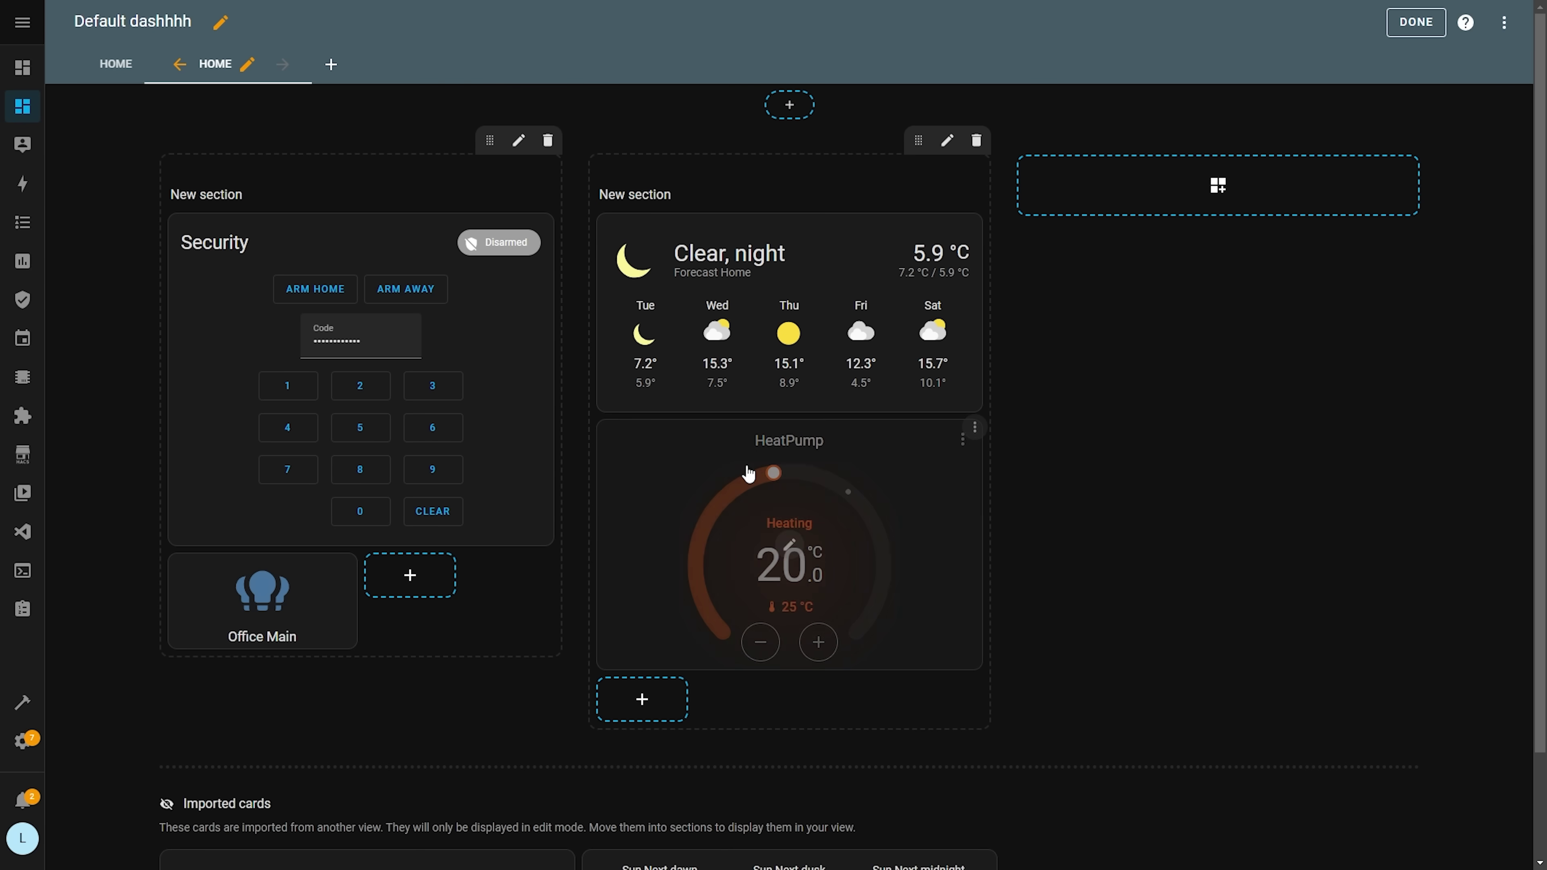
# In the Security card's Layout settings, enable precise mode and narrow it by one column
pyautogui.moveTo(396, 422)
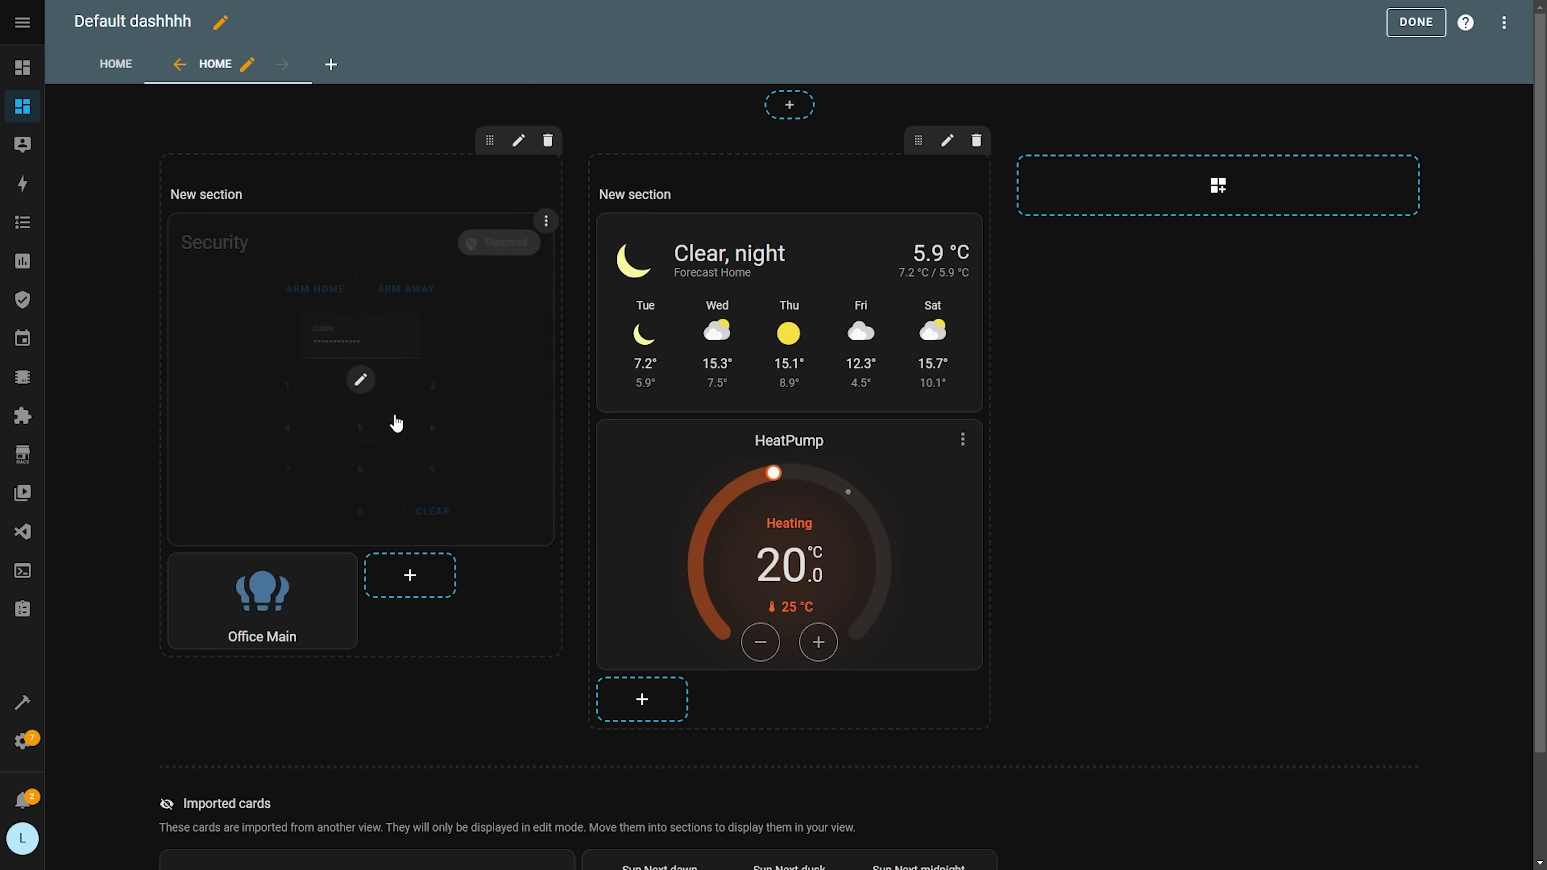
pyautogui.click(545, 222)
pyautogui.click(512, 263)
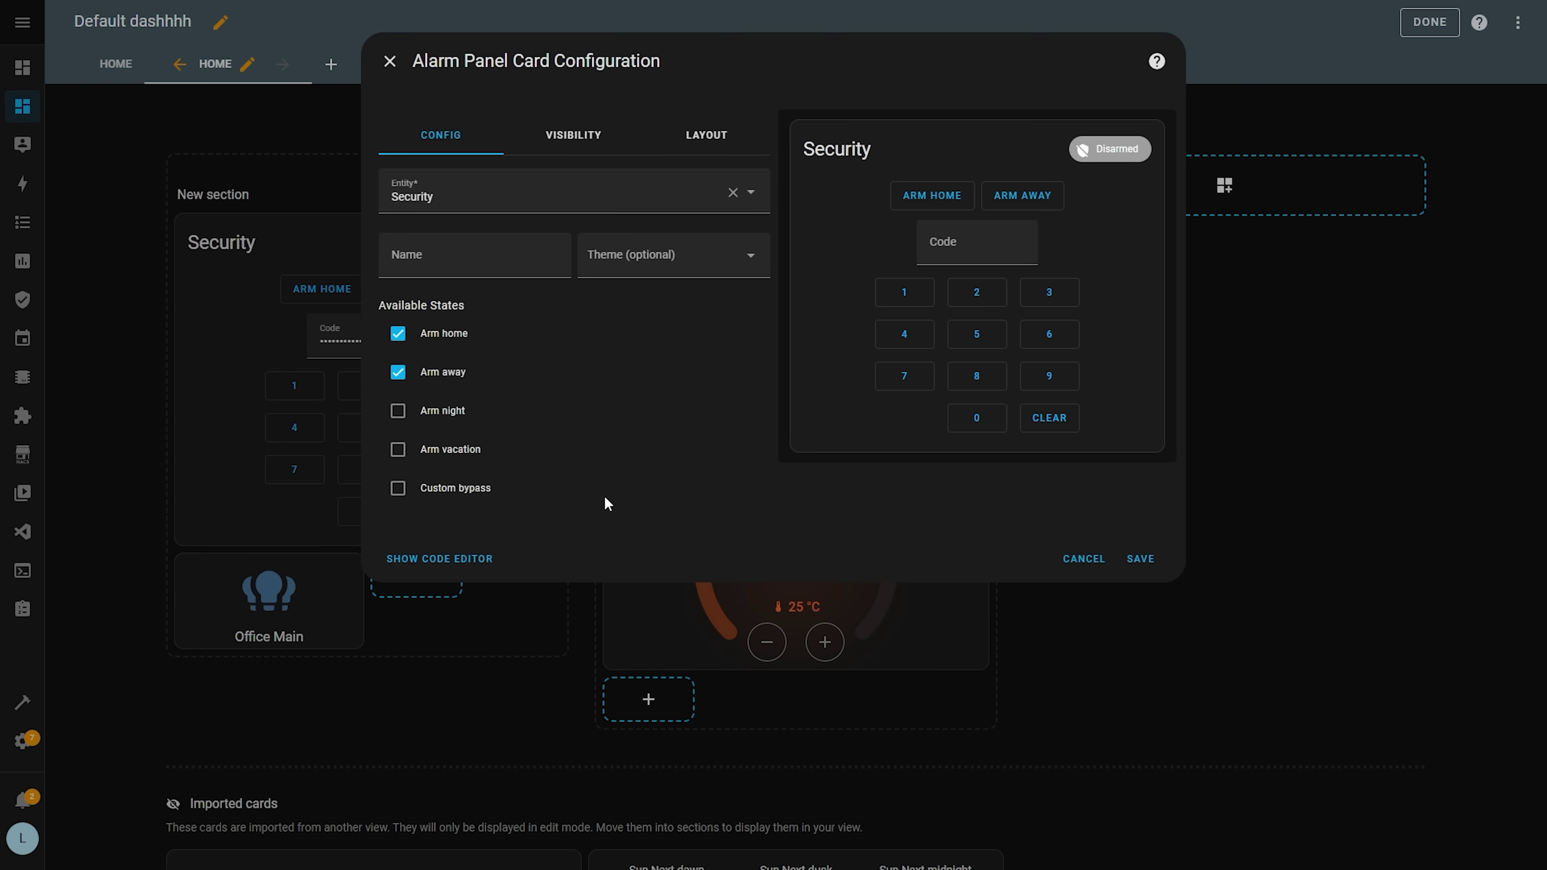
pyautogui.click(708, 134)
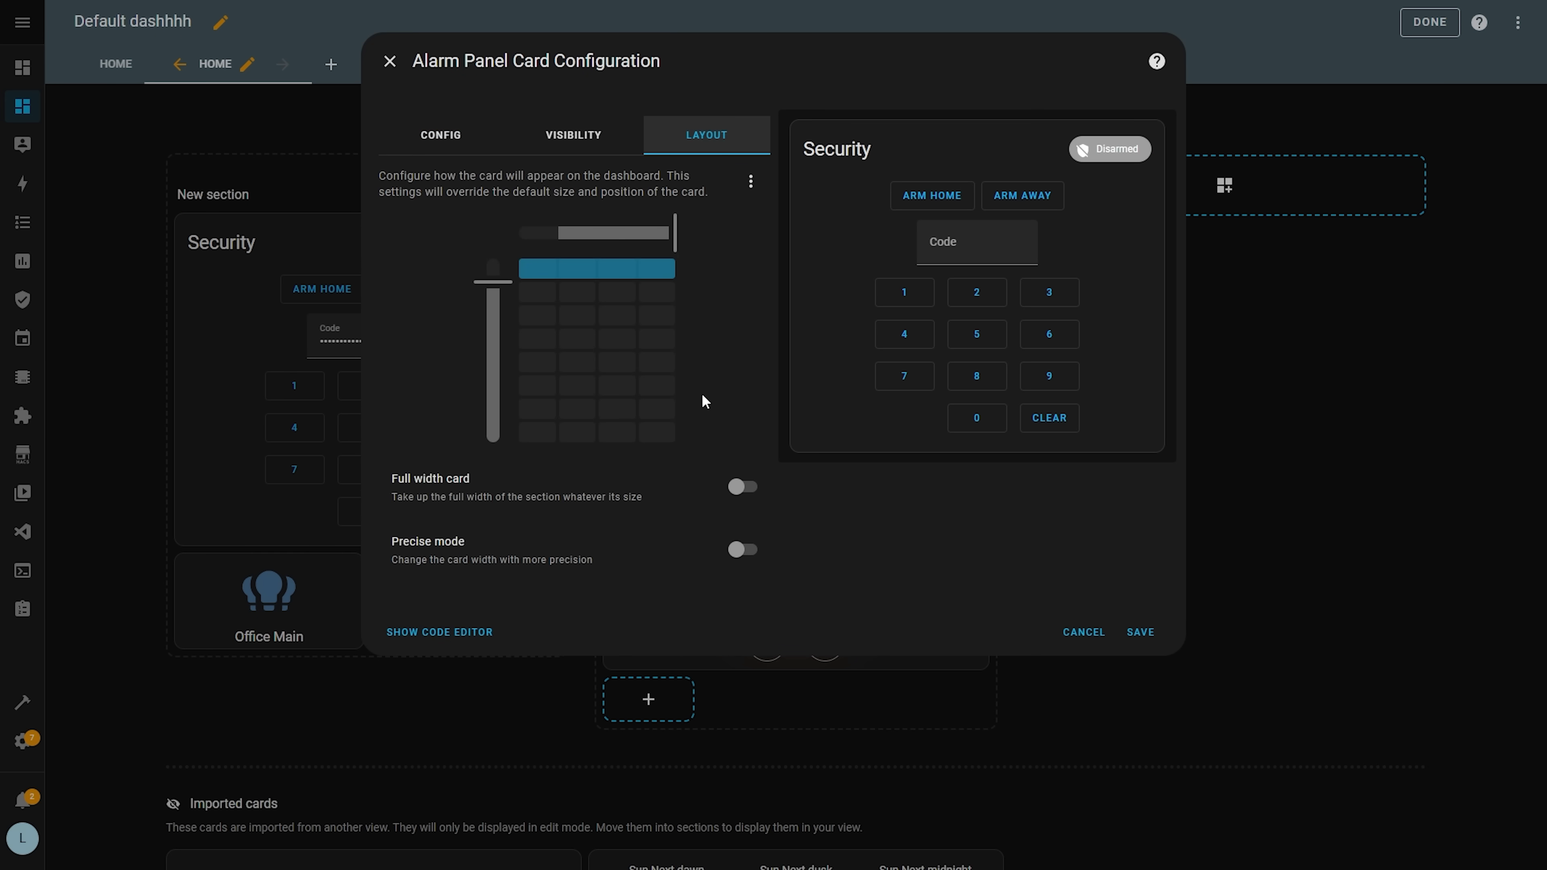
pyautogui.click(746, 551)
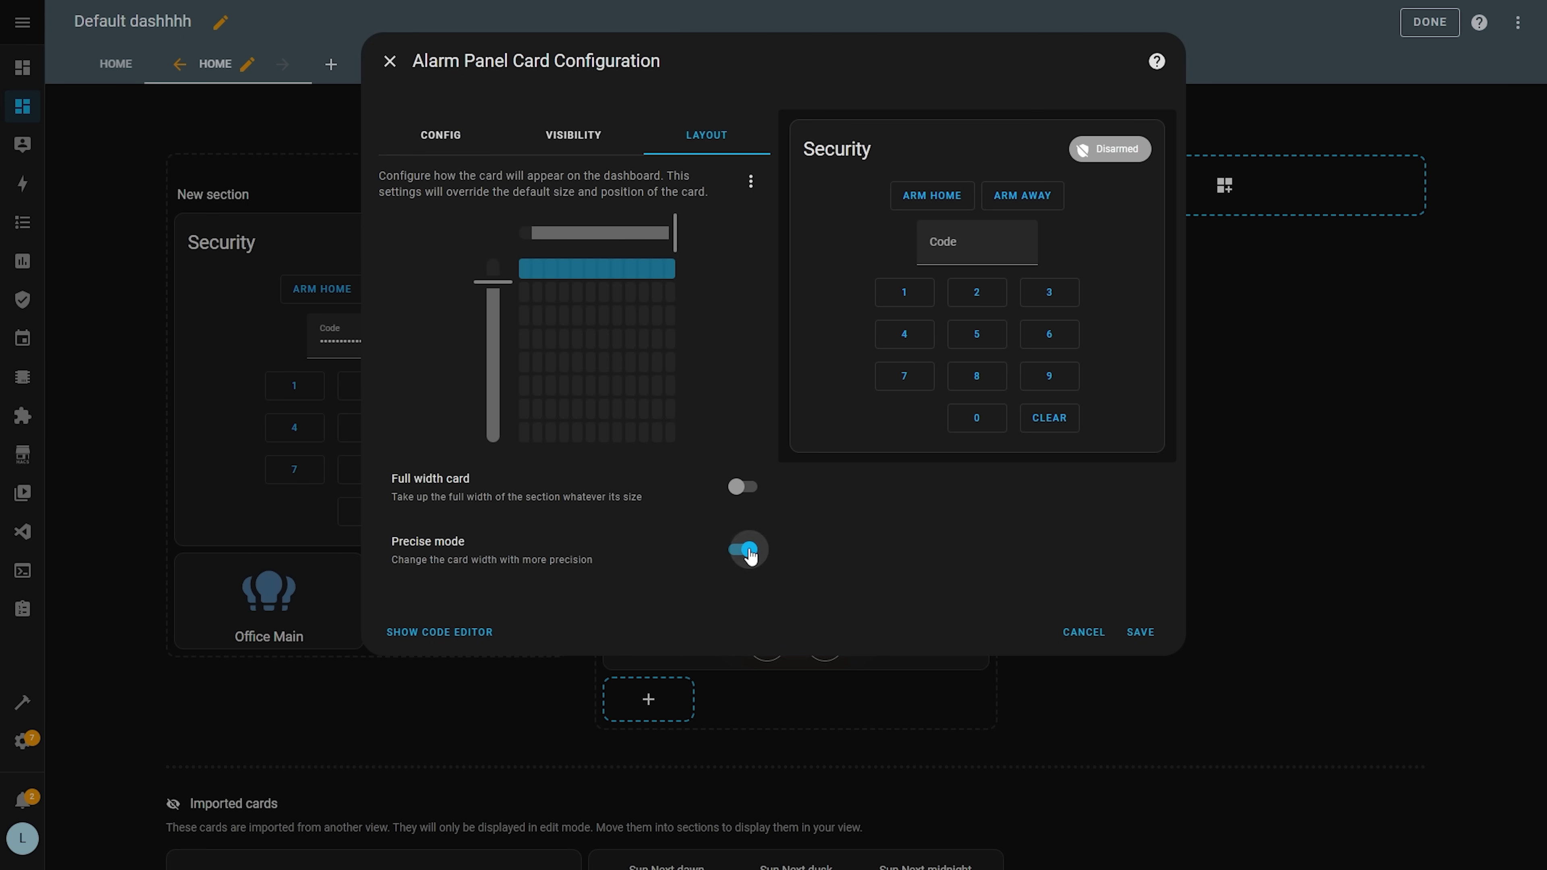
pyautogui.click(735, 555)
pyautogui.click(734, 555)
pyautogui.moveTo(631, 250)
pyautogui.mouseDown()
pyautogui.moveTo(533, 247)
pyautogui.moveTo(659, 246)
pyautogui.moveTo(627, 246)
pyautogui.mouseUp()
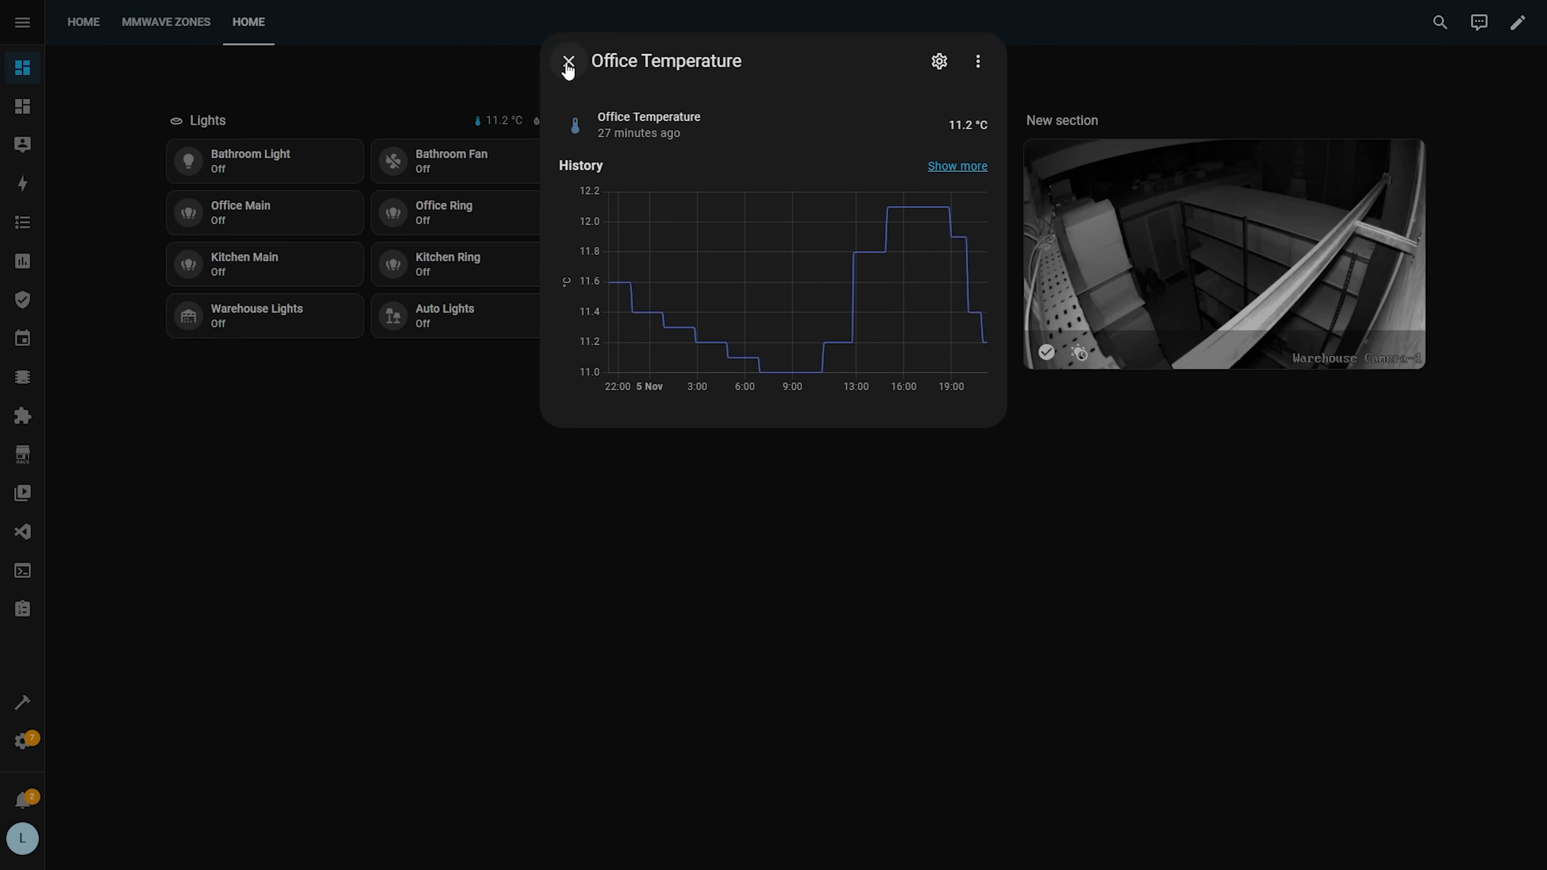
# Close the Office Temperature details dialog to return to the sections dashboard
pyautogui.click(569, 63)
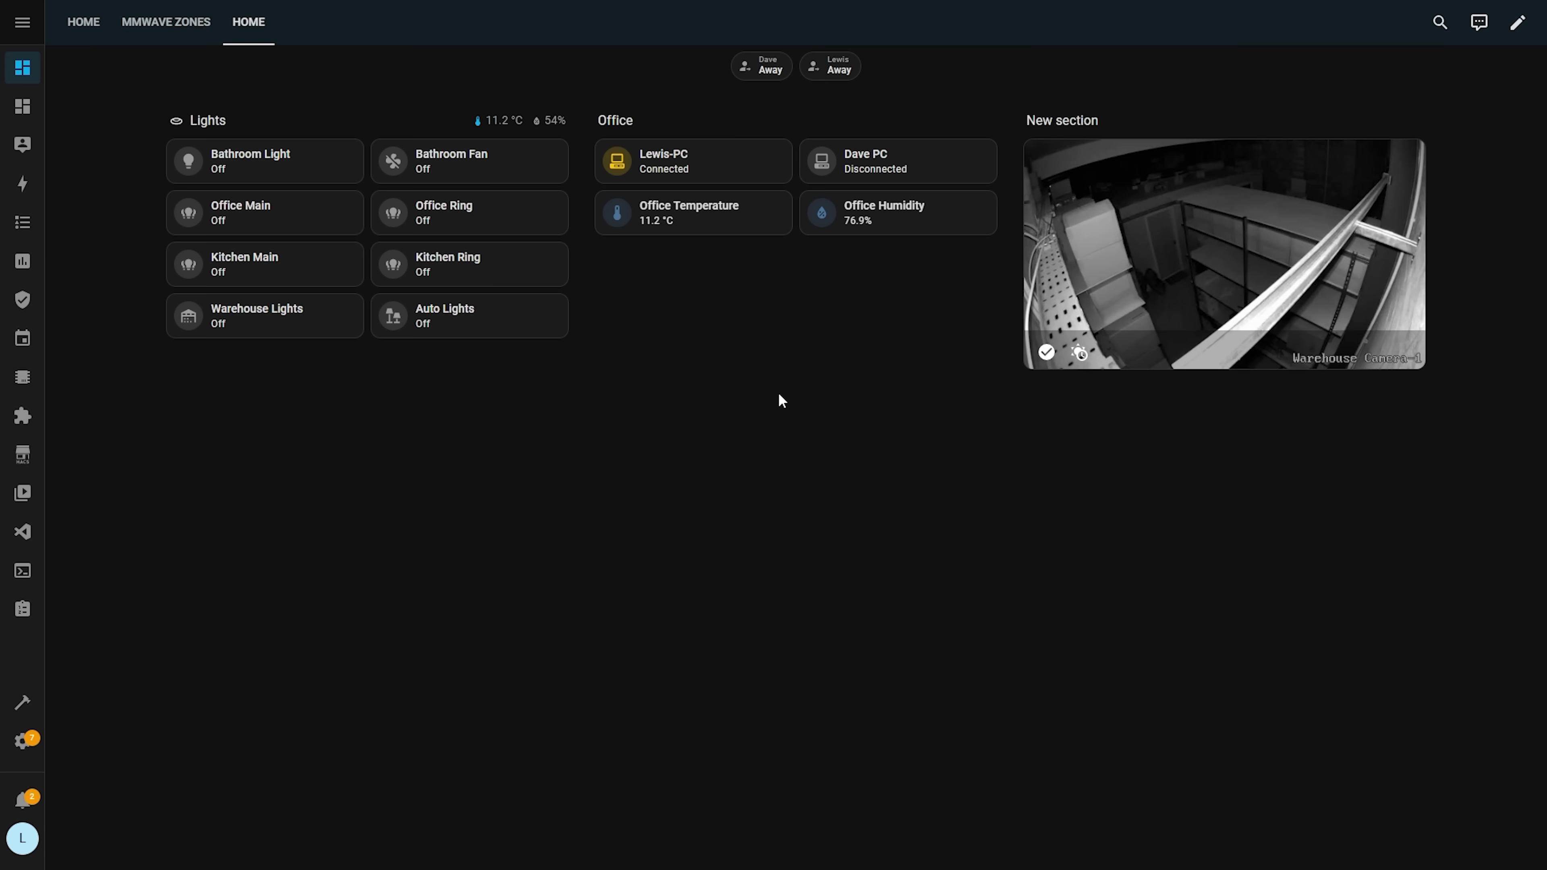
pyautogui.click(1278, 218)
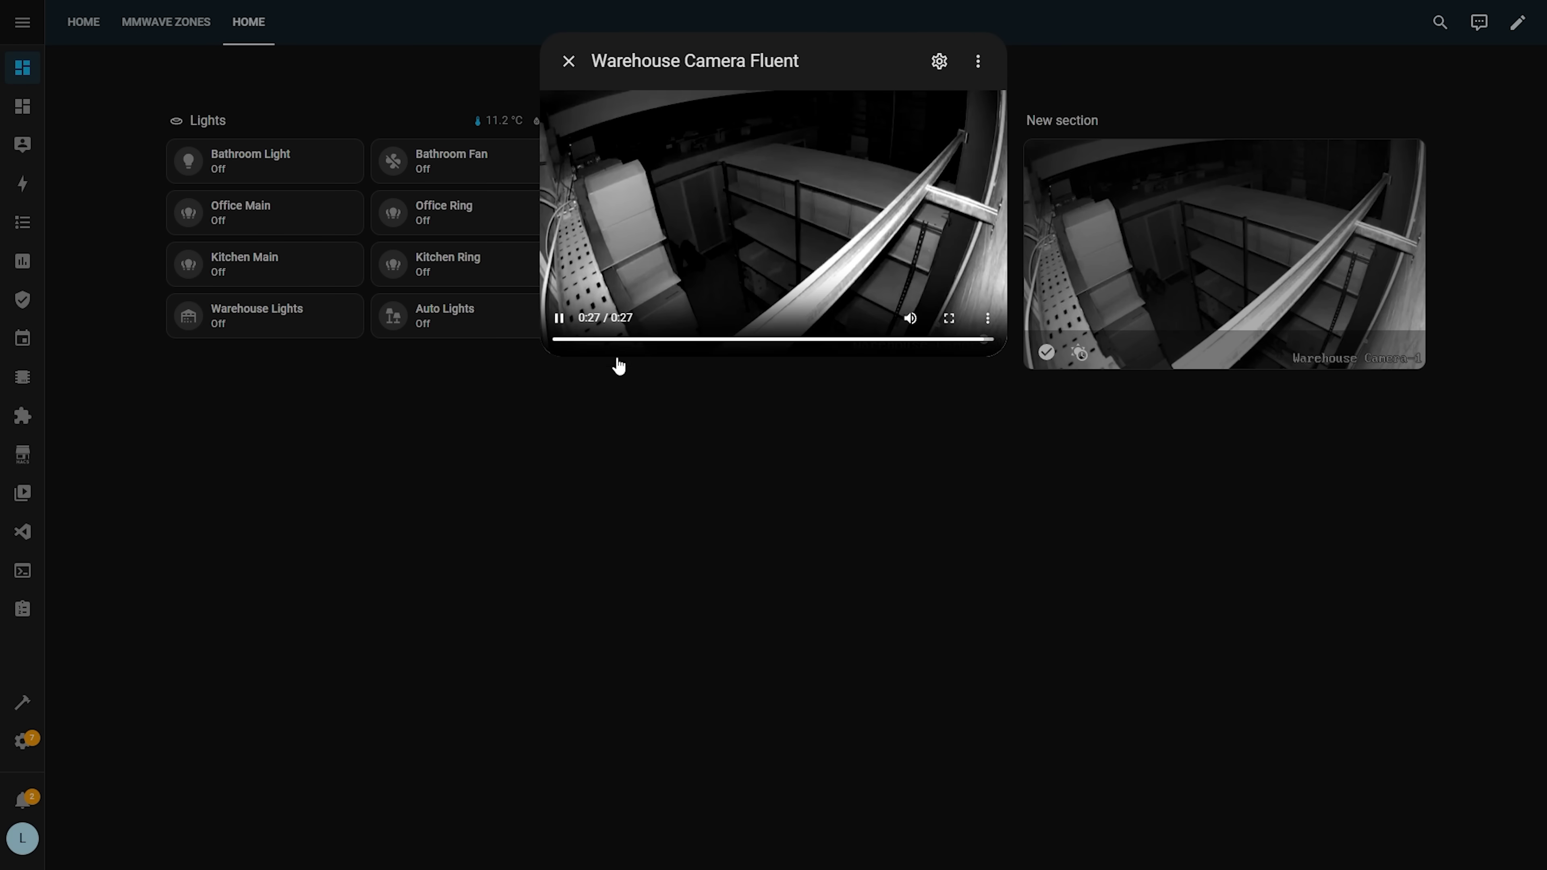
pyautogui.click(568, 61)
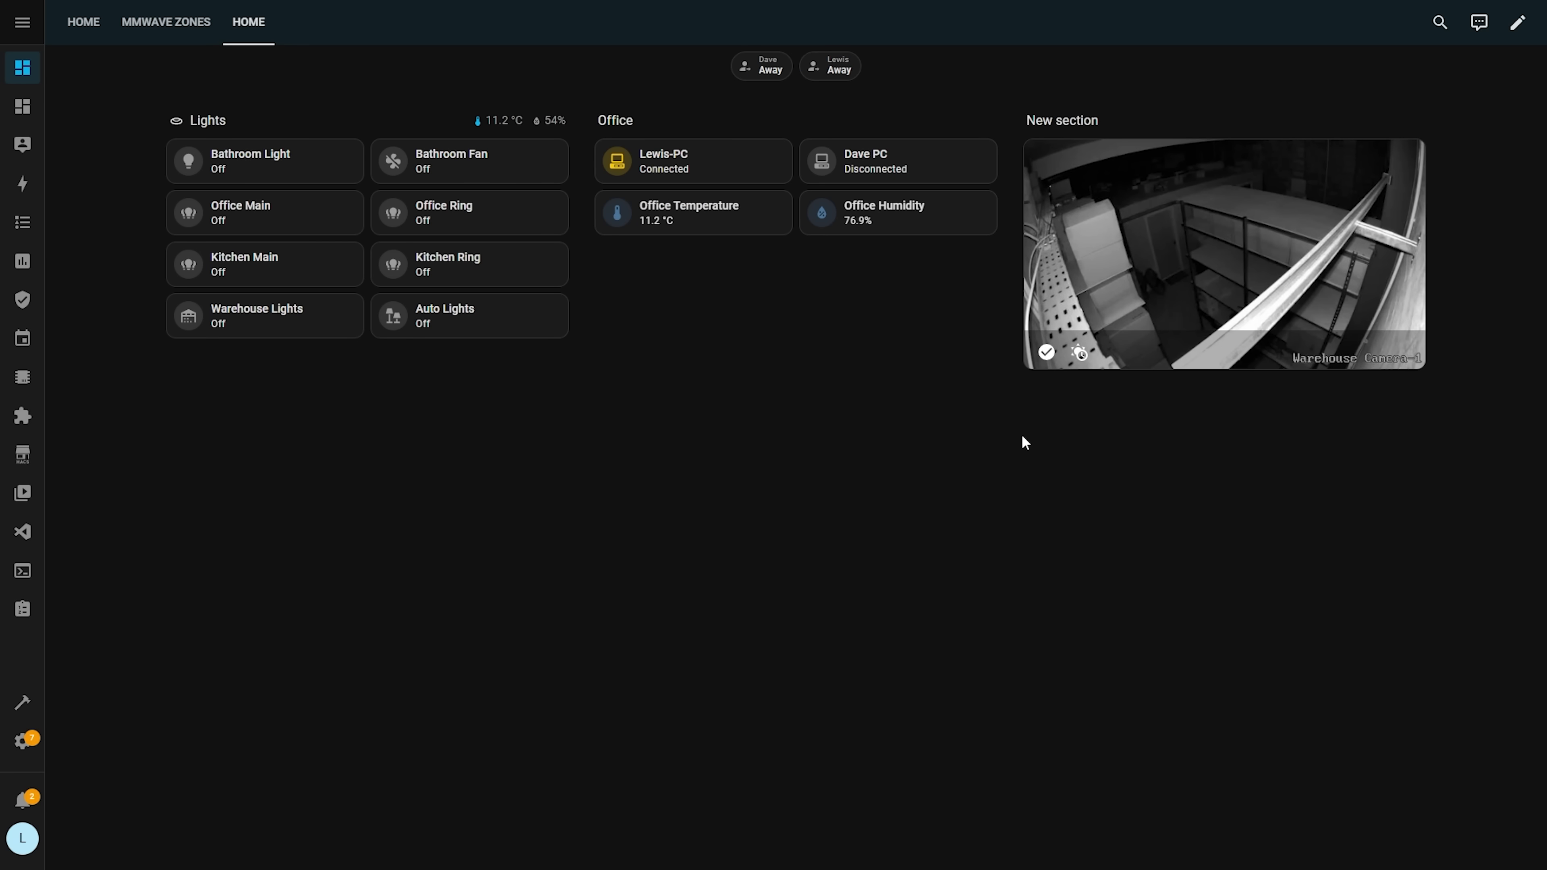
pyautogui.click(1152, 324)
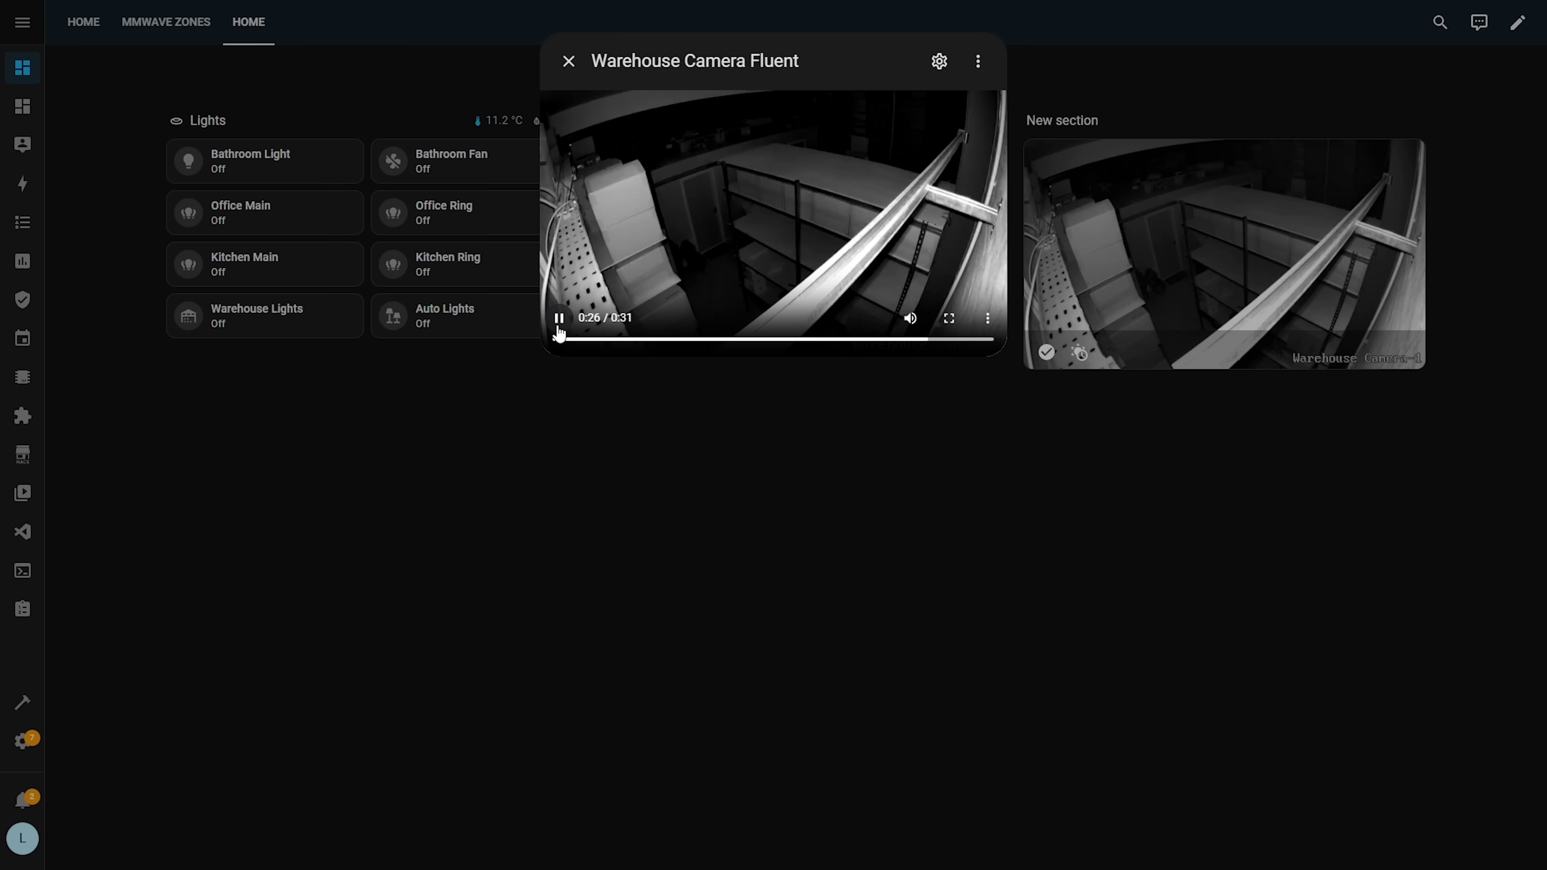
pyautogui.click(570, 61)
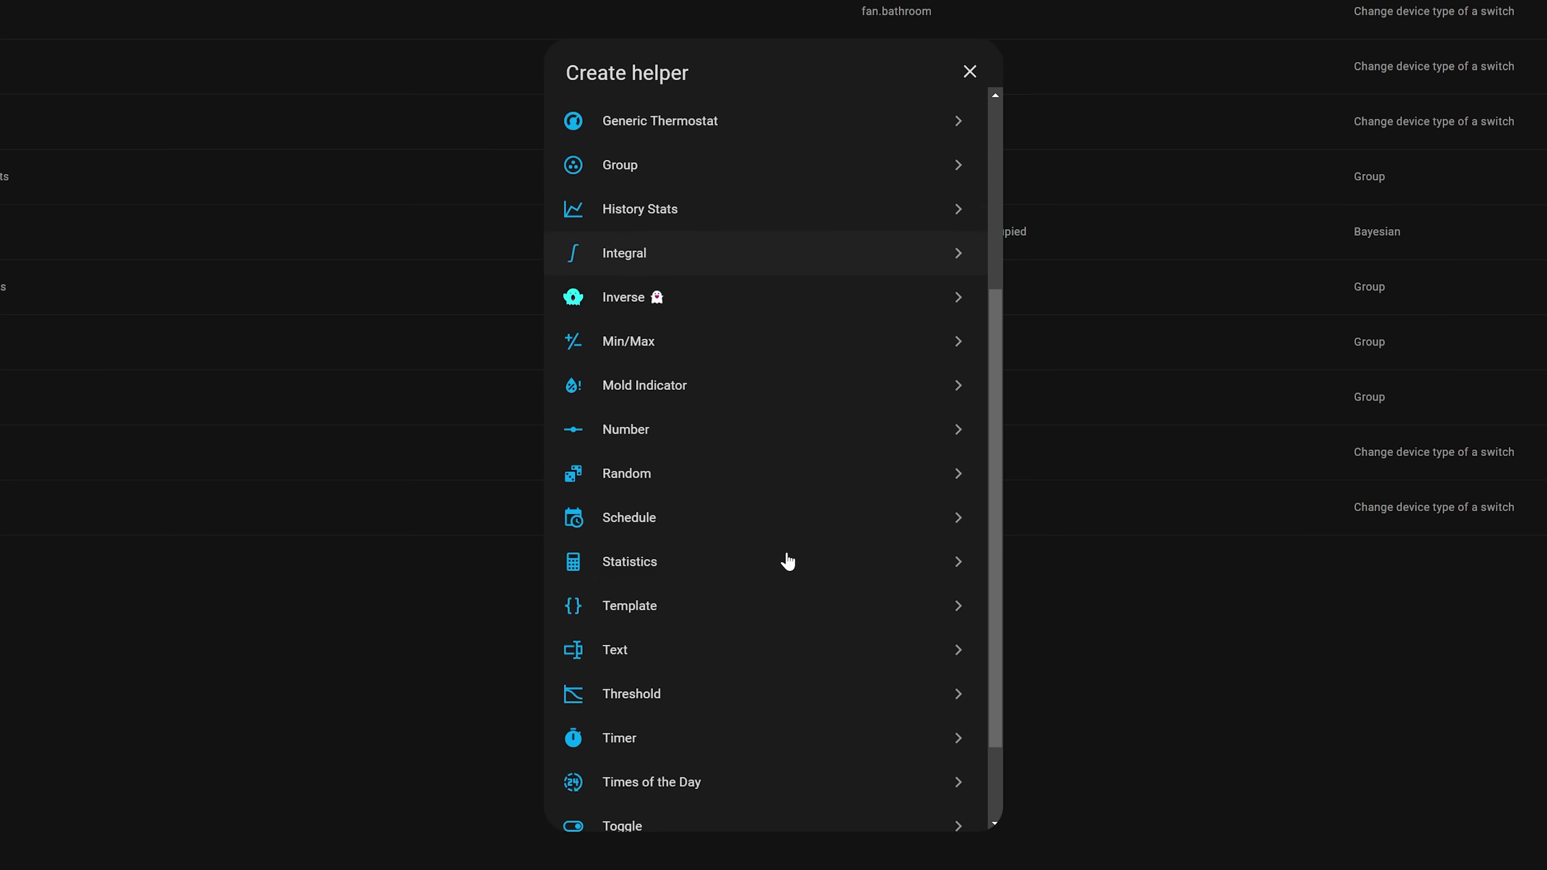
# Start a Template binary sensor helper and enter 'where' as its name
pyautogui.scroll(-2, 787, 559)
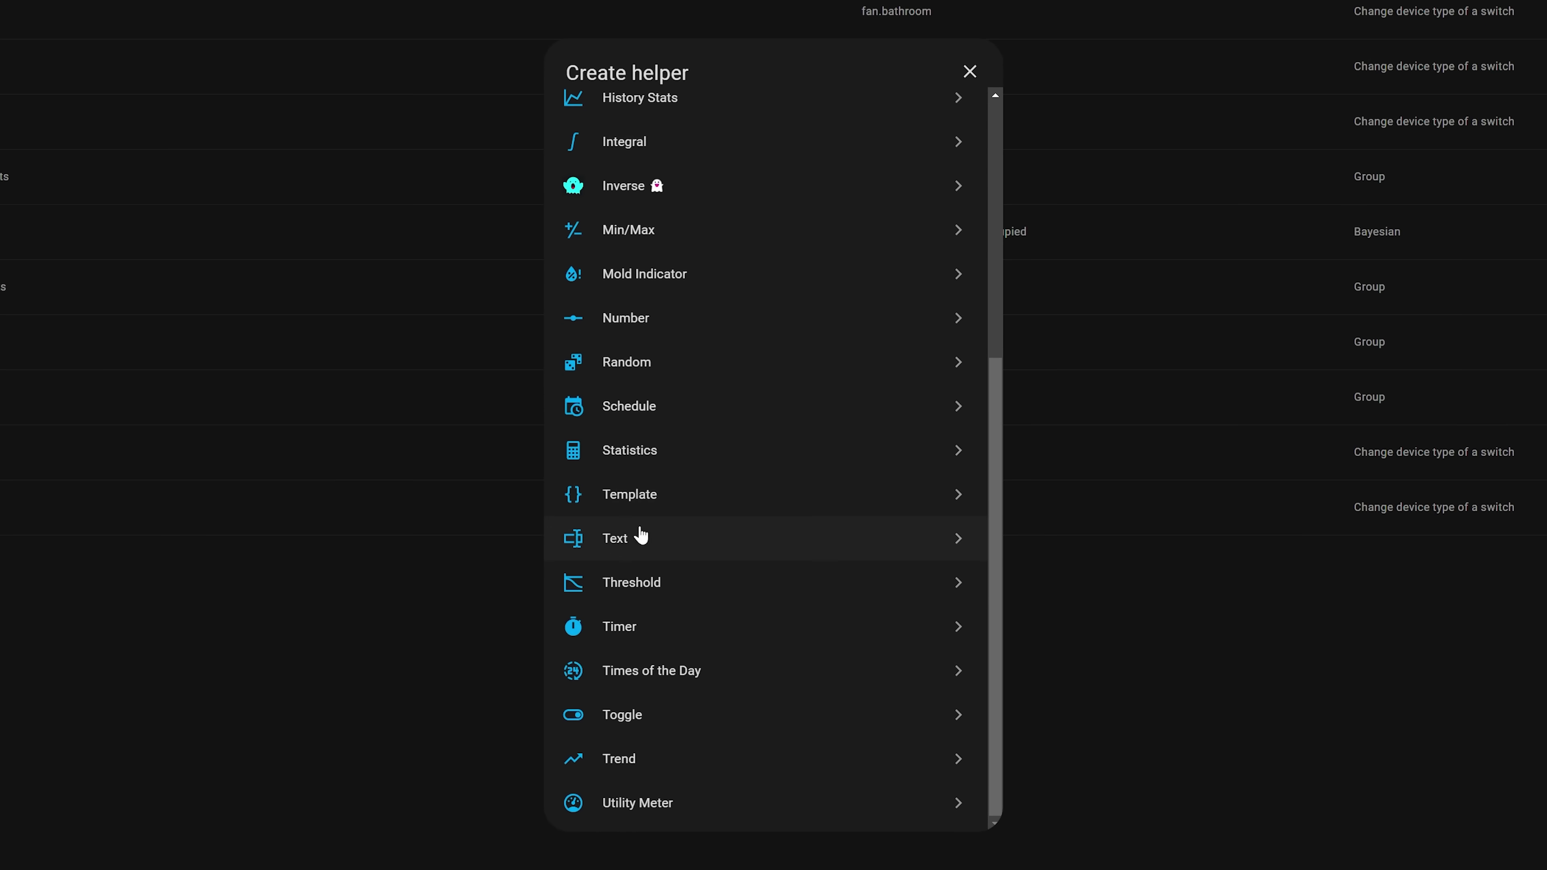
pyautogui.click(656, 505)
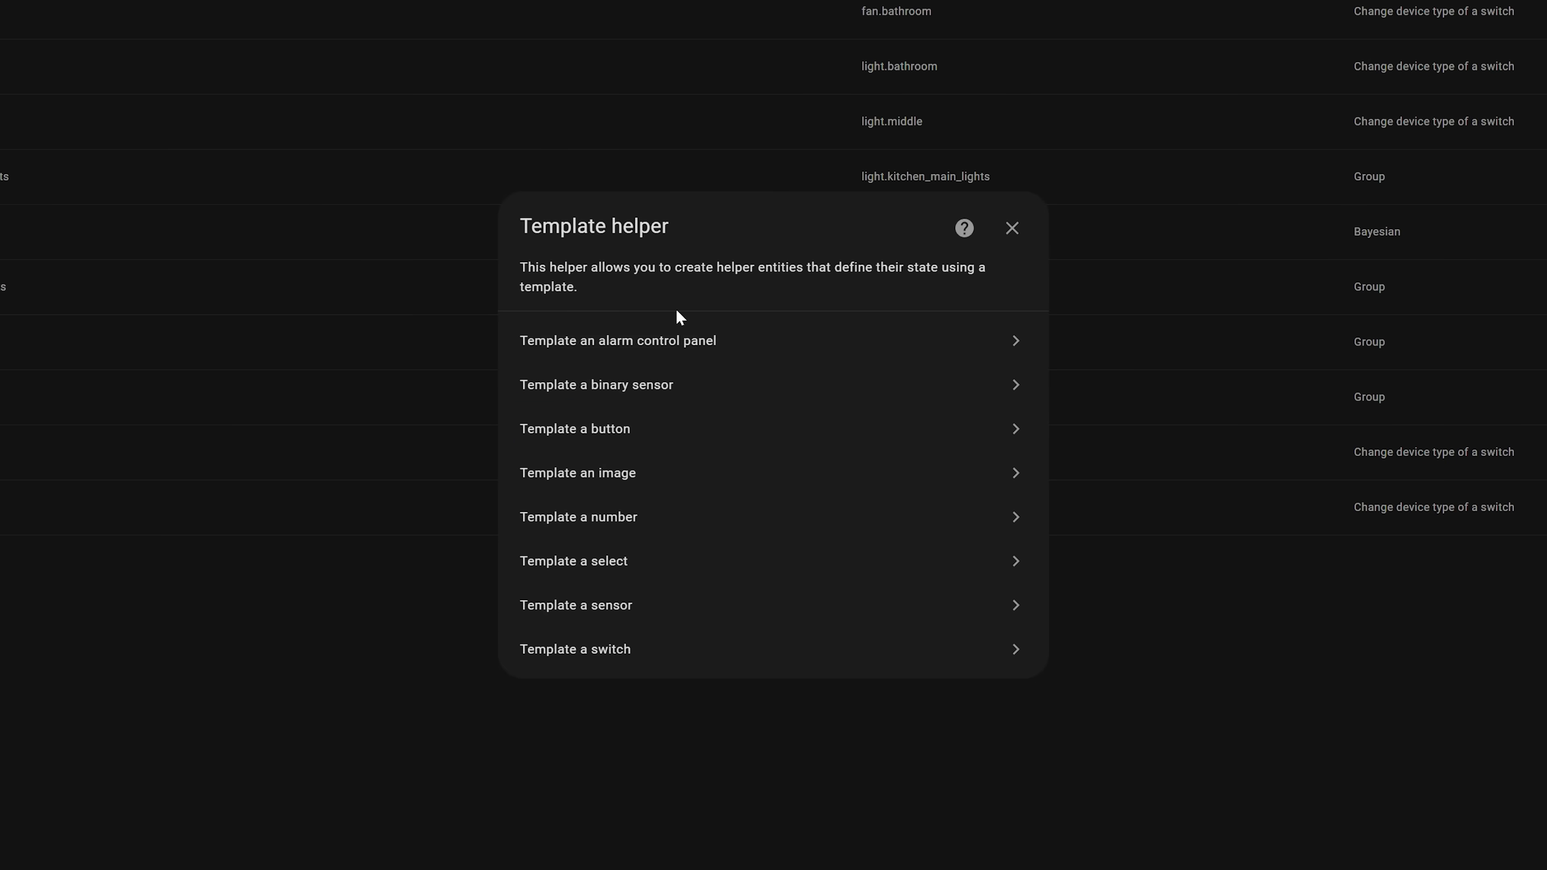
pyautogui.click(730, 393)
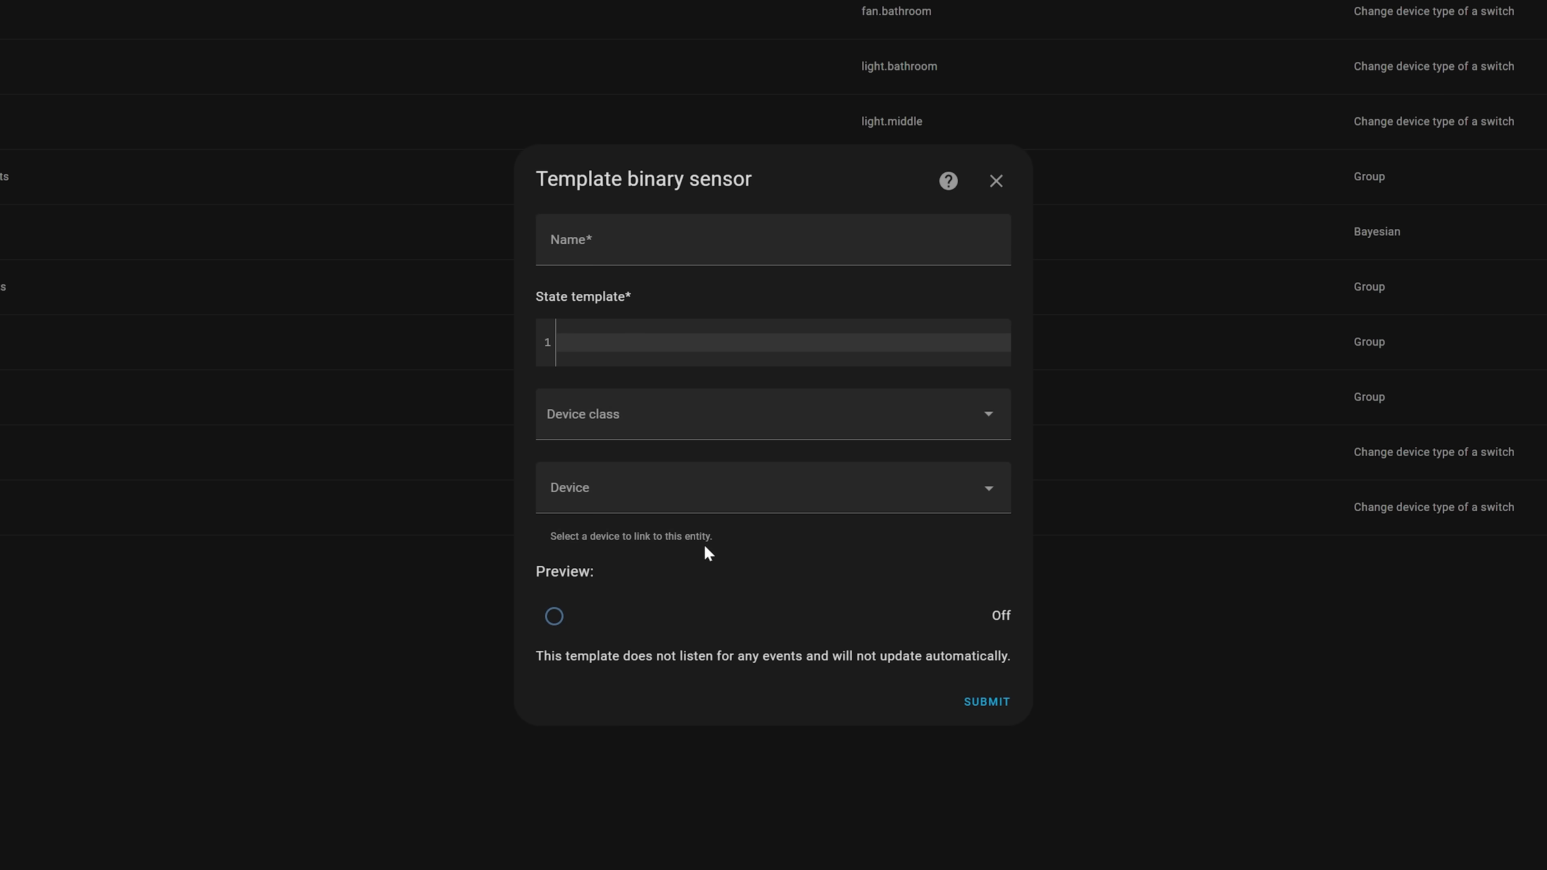
pyautogui.write('where')
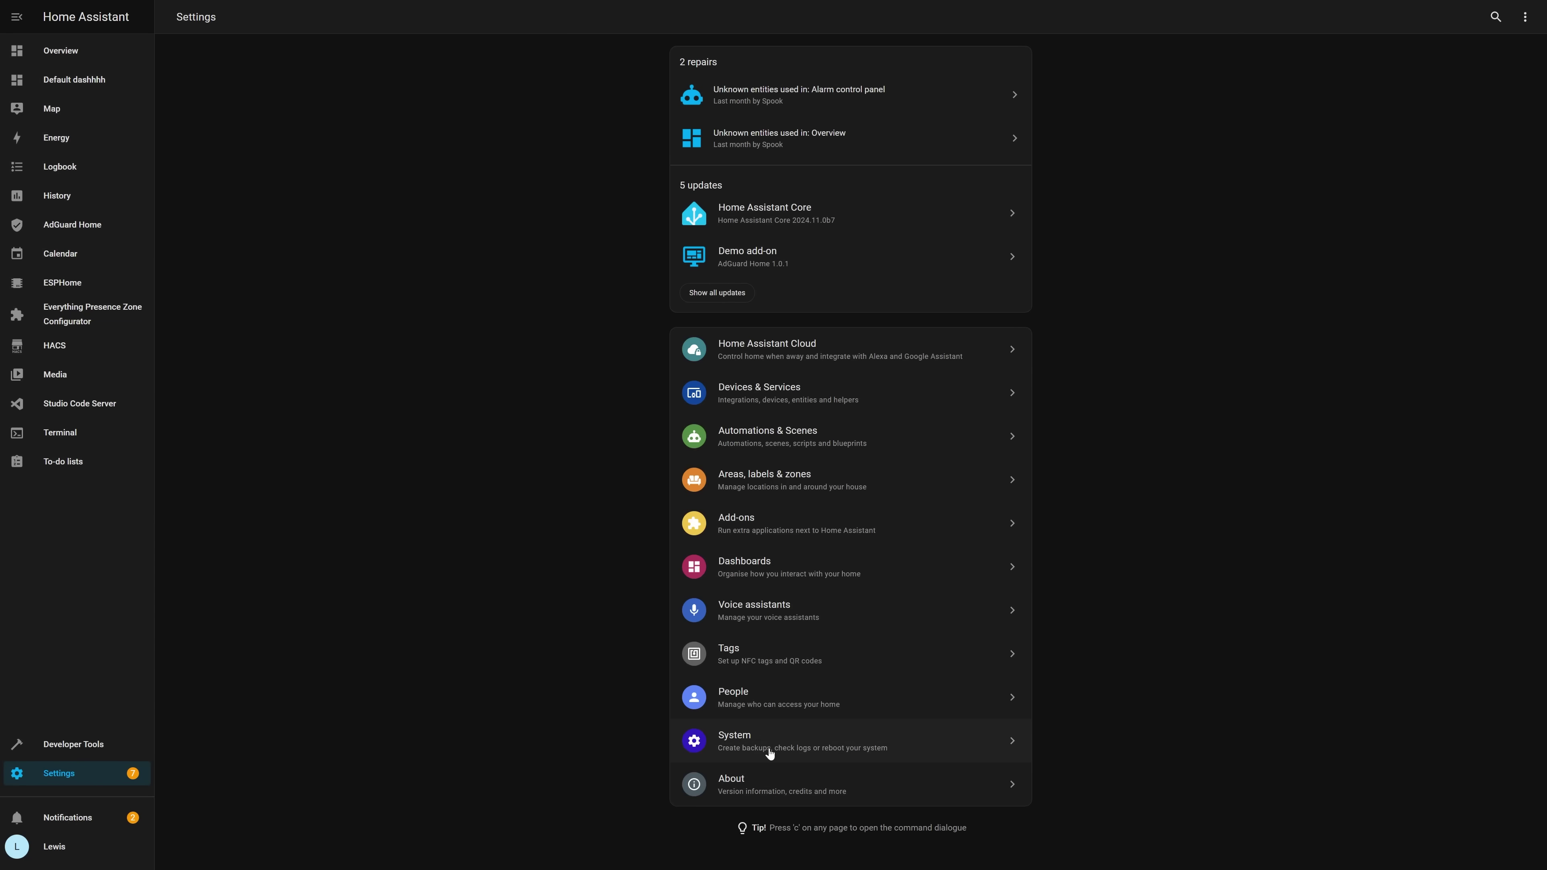
# Open System Logs, switch the source via Supervisor to DNS, and select the last two lines
pyautogui.click(767, 744)
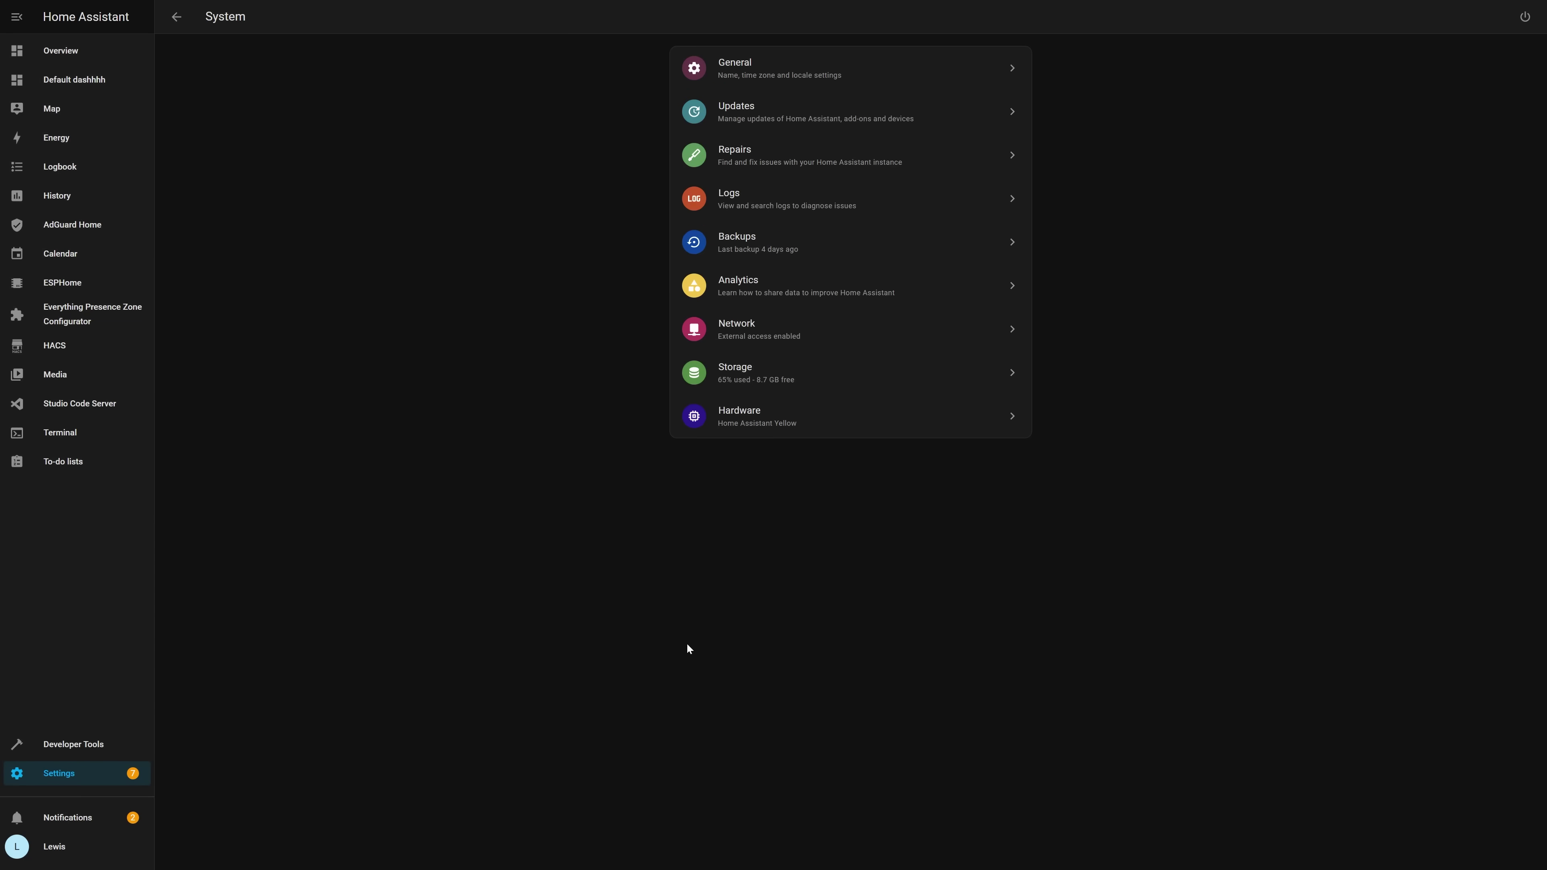
pyautogui.click(788, 210)
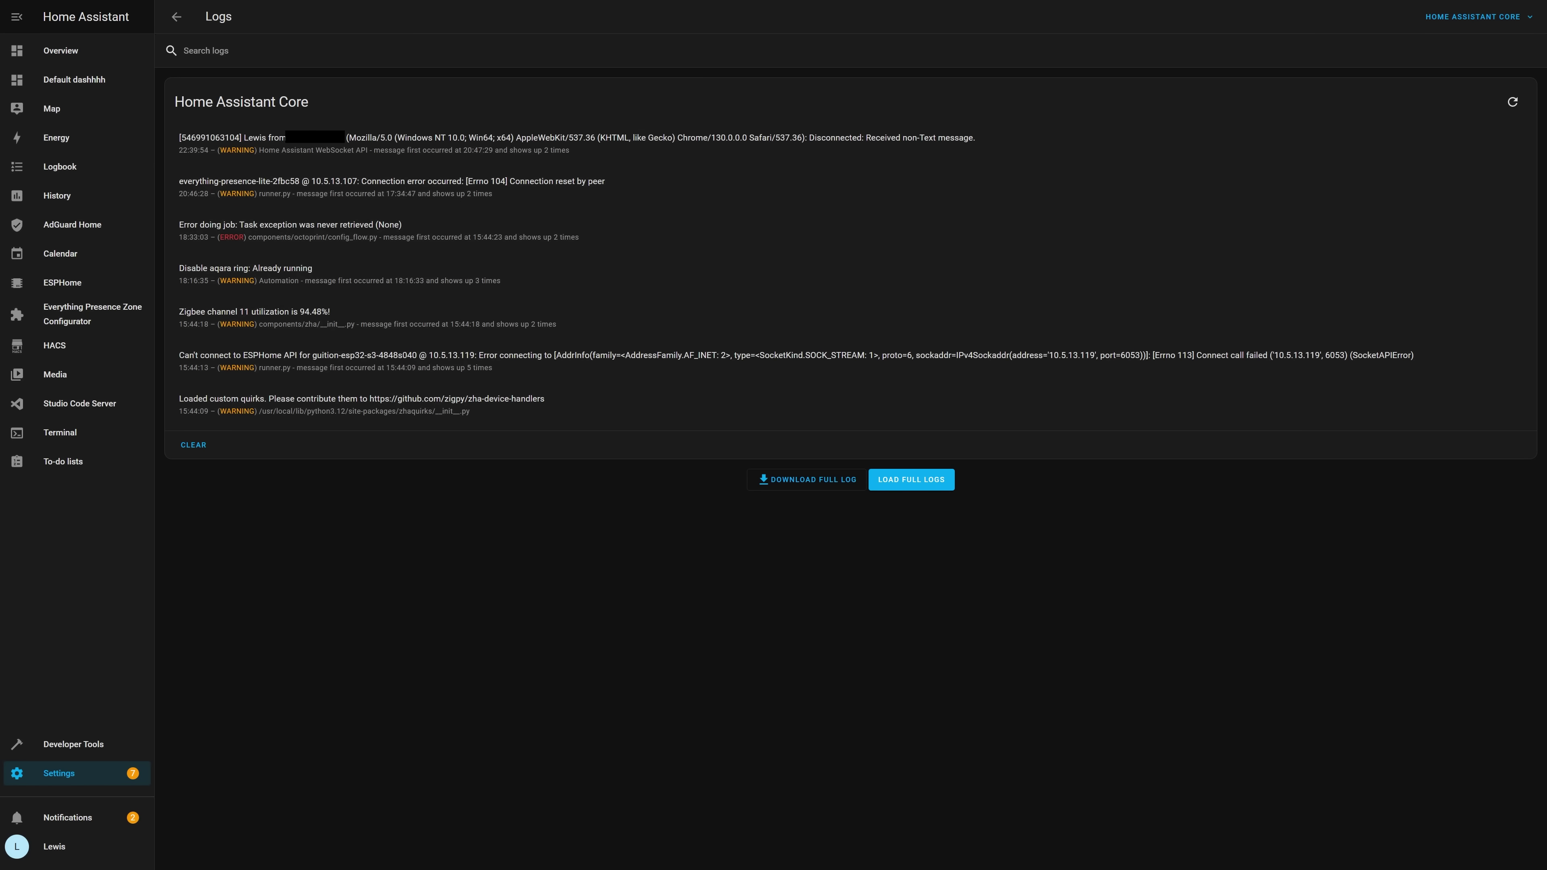
pyautogui.click(1471, 19)
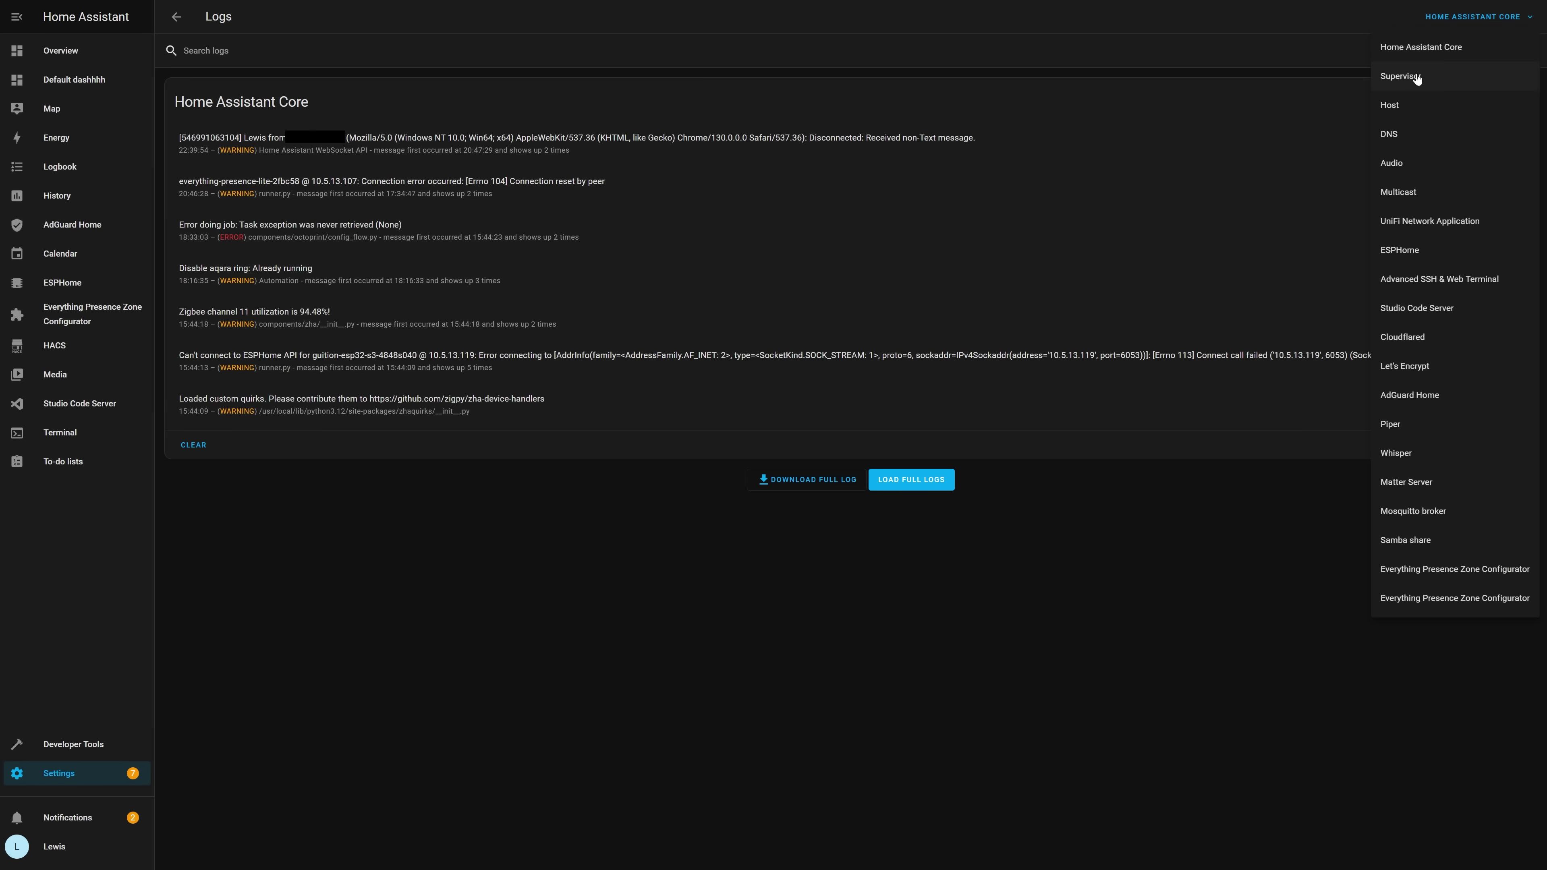
pyautogui.click(1401, 76)
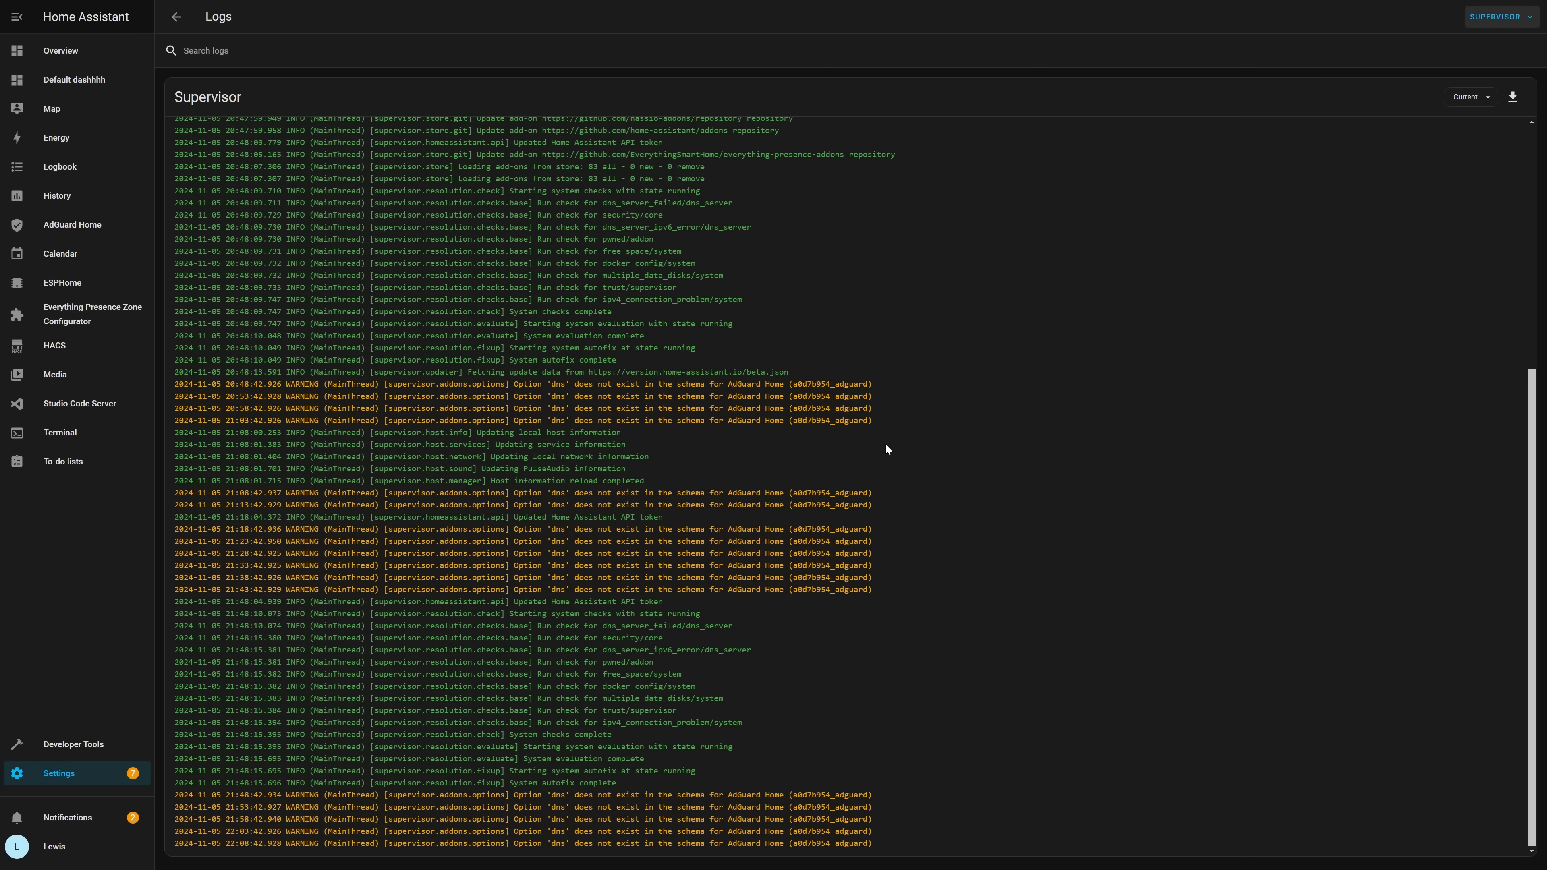
pyautogui.click(1470, 97)
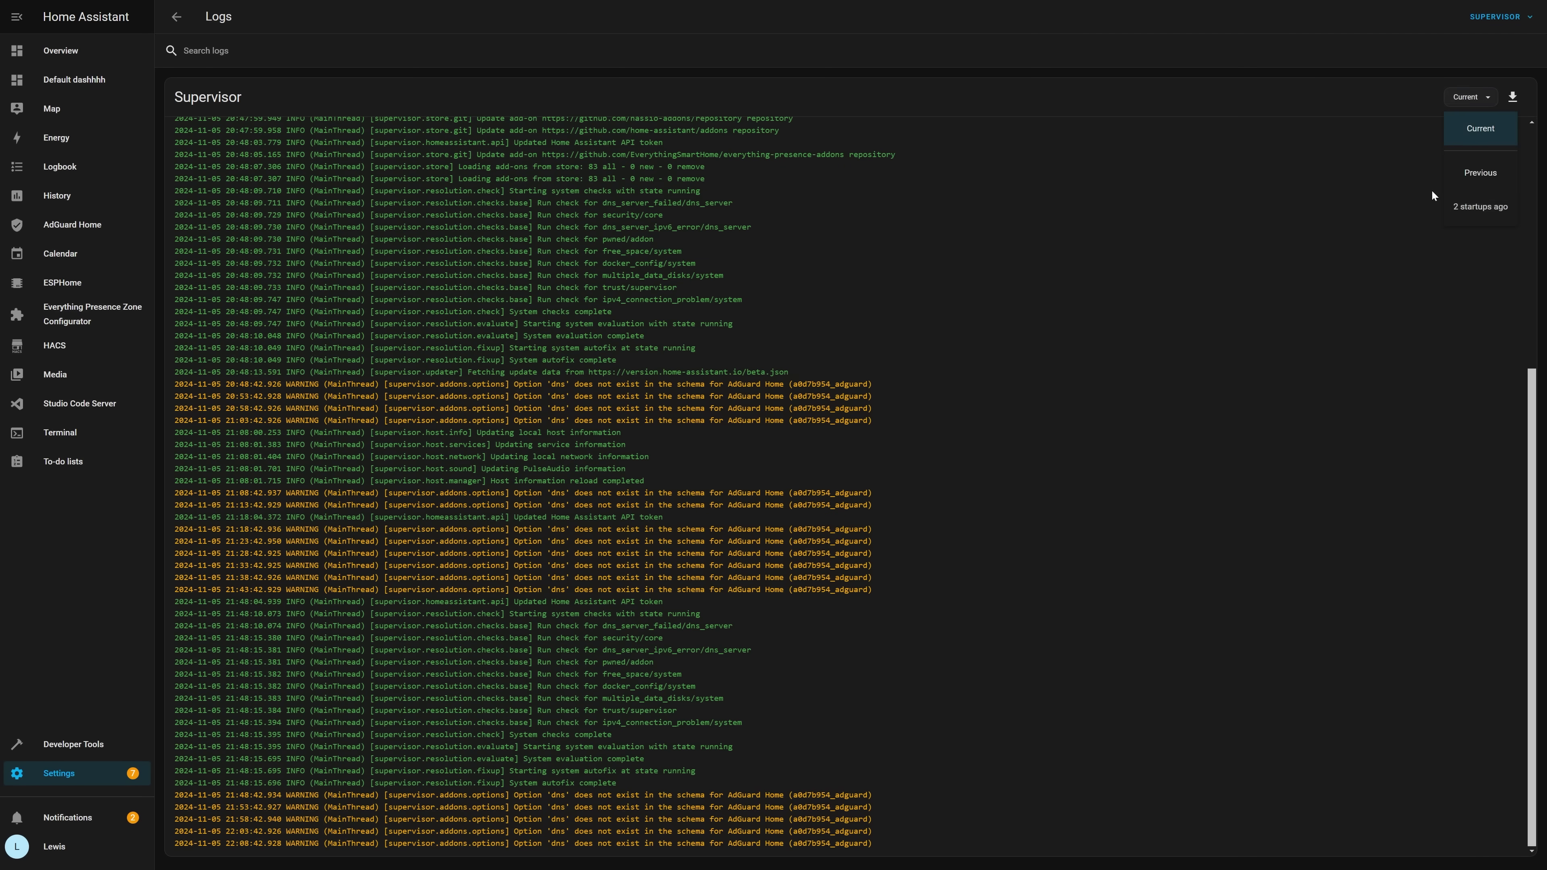
pyautogui.click(1480, 25)
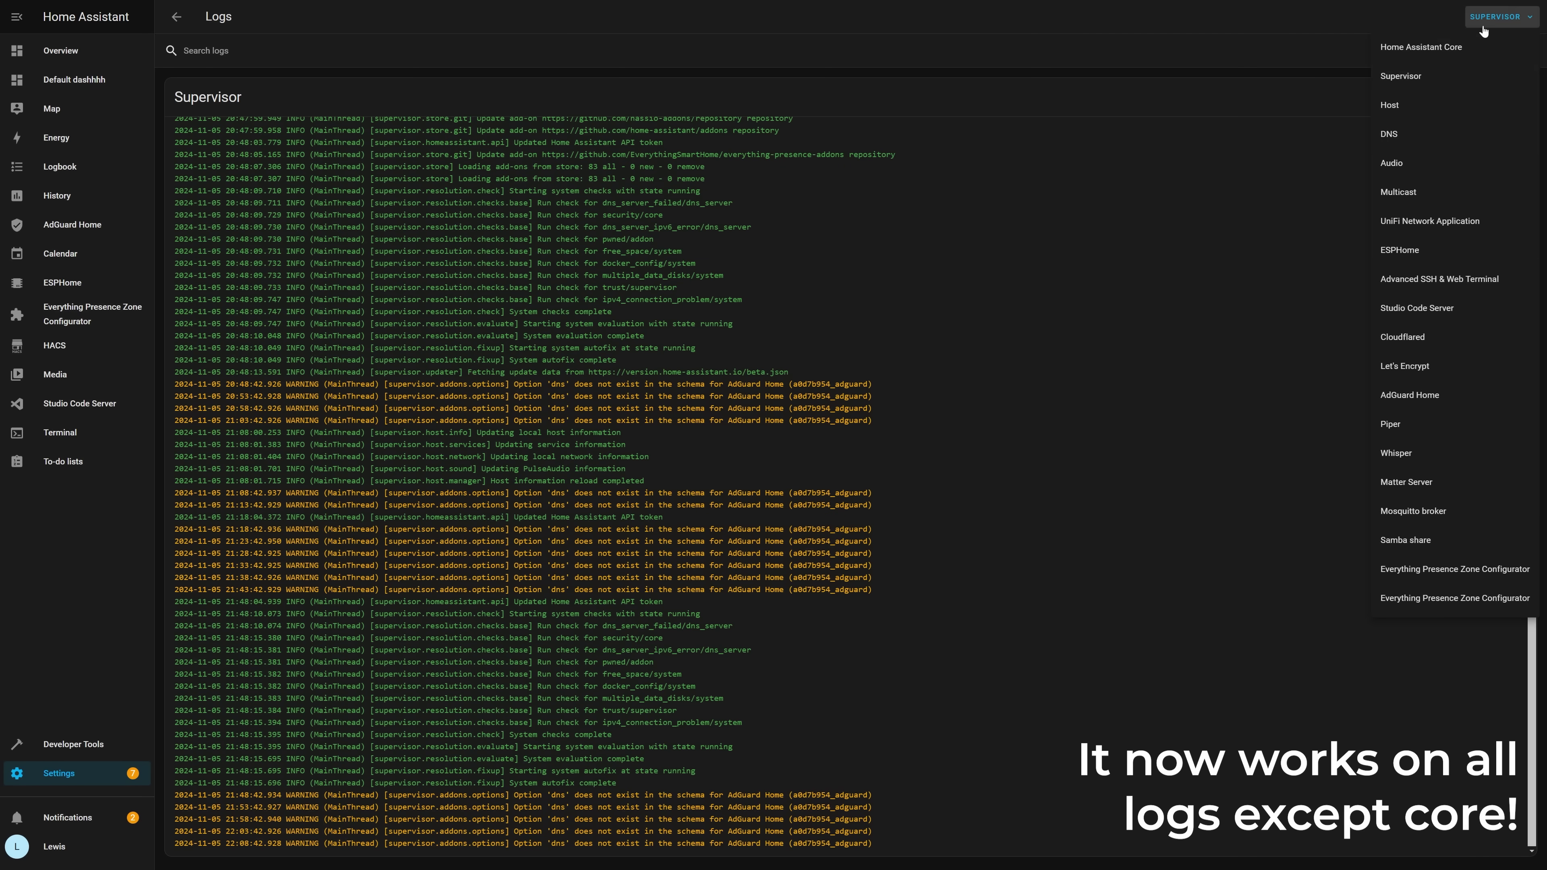
pyautogui.click(1426, 141)
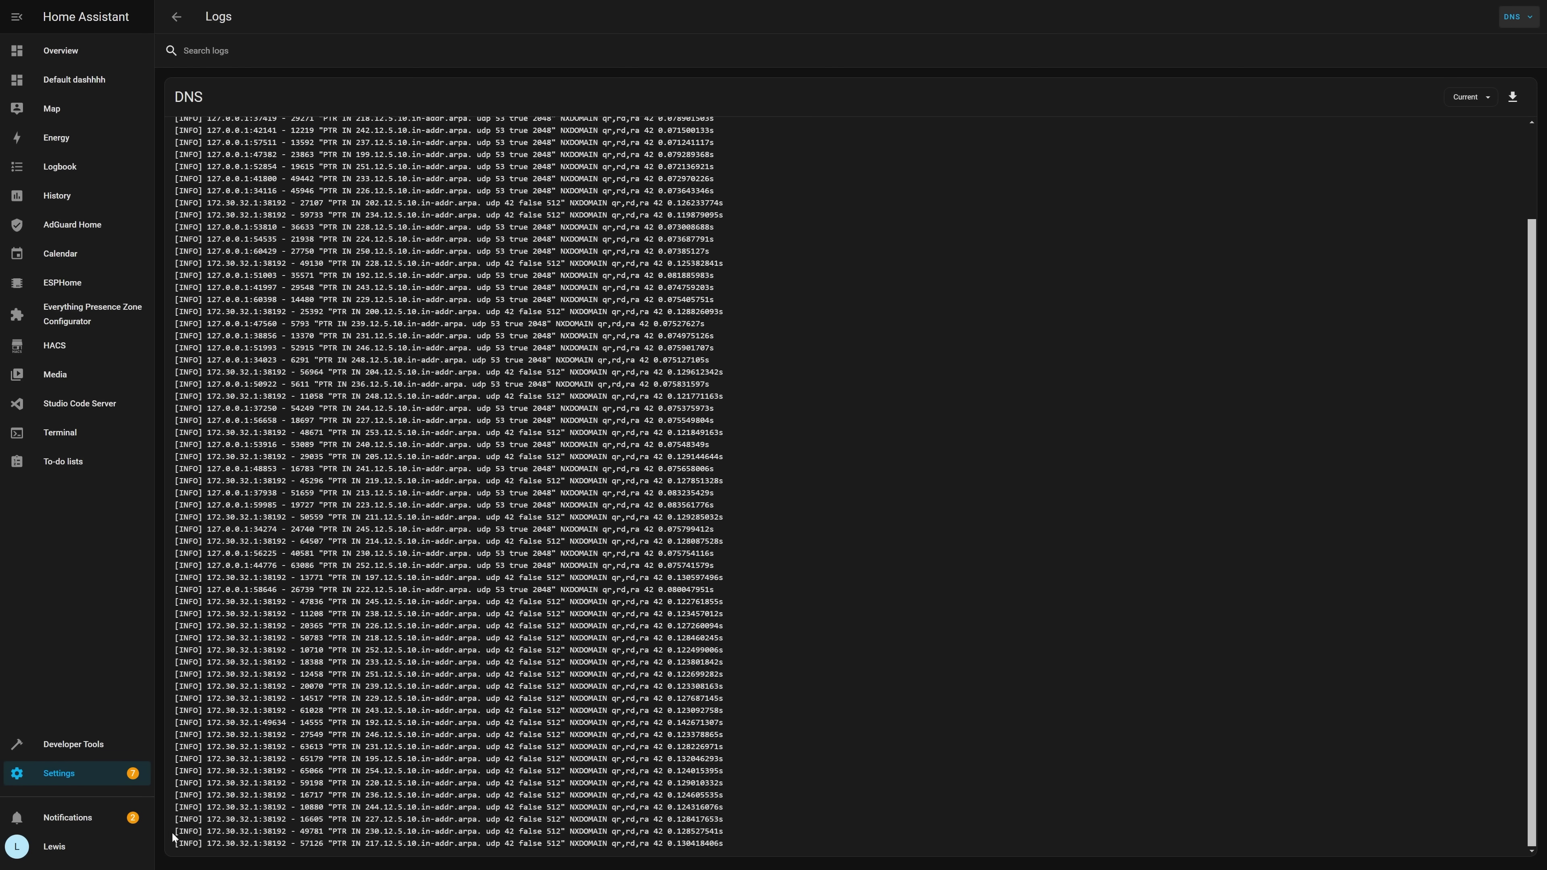
pyautogui.moveTo(174, 831); pyautogui.dragTo(466, 843)
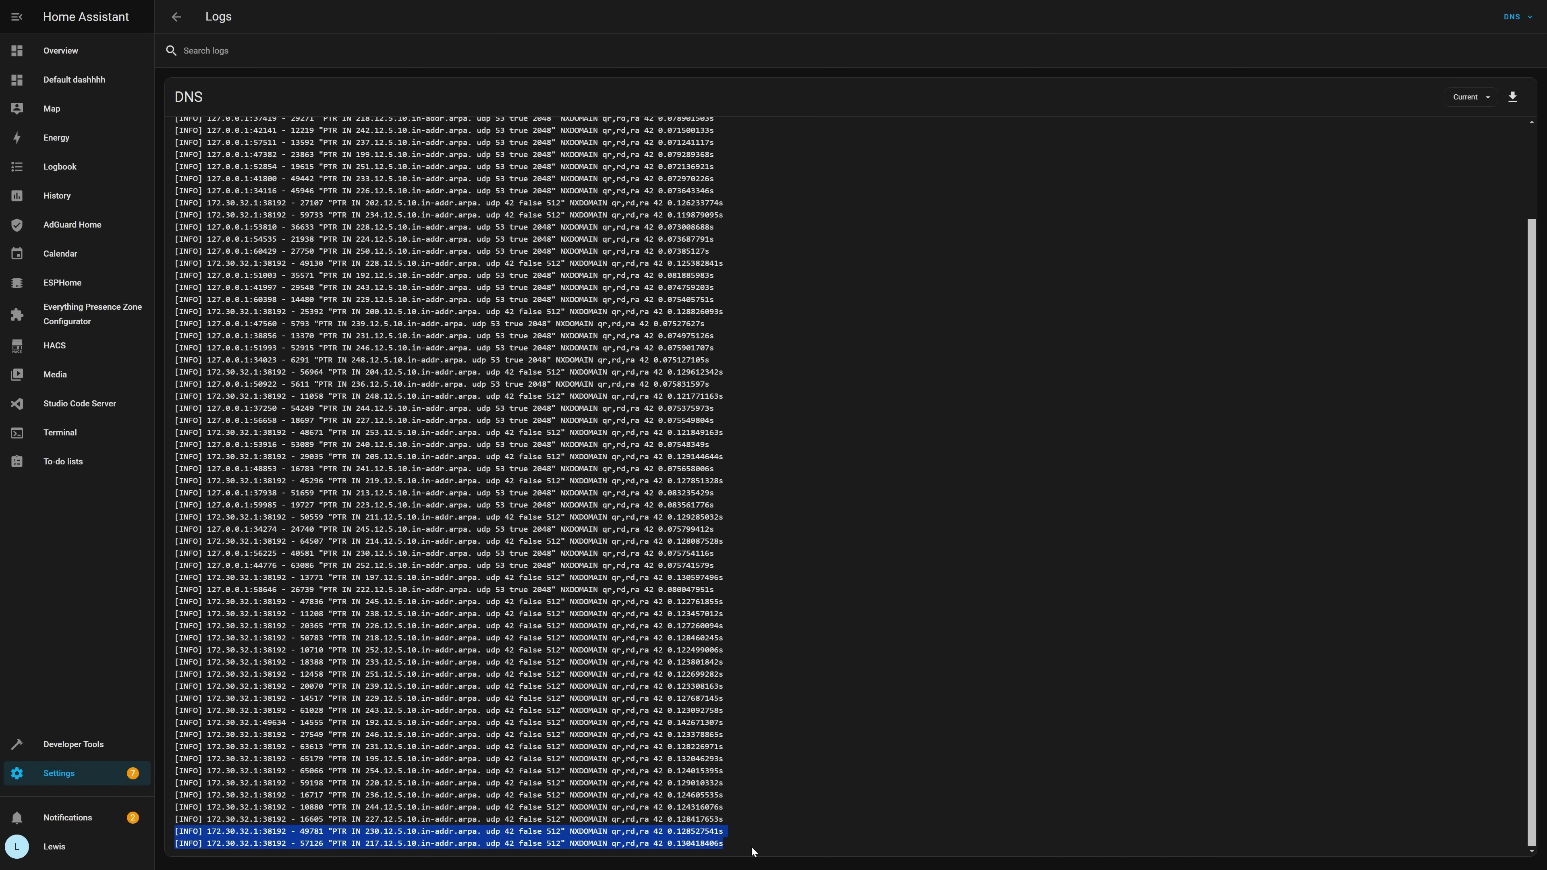